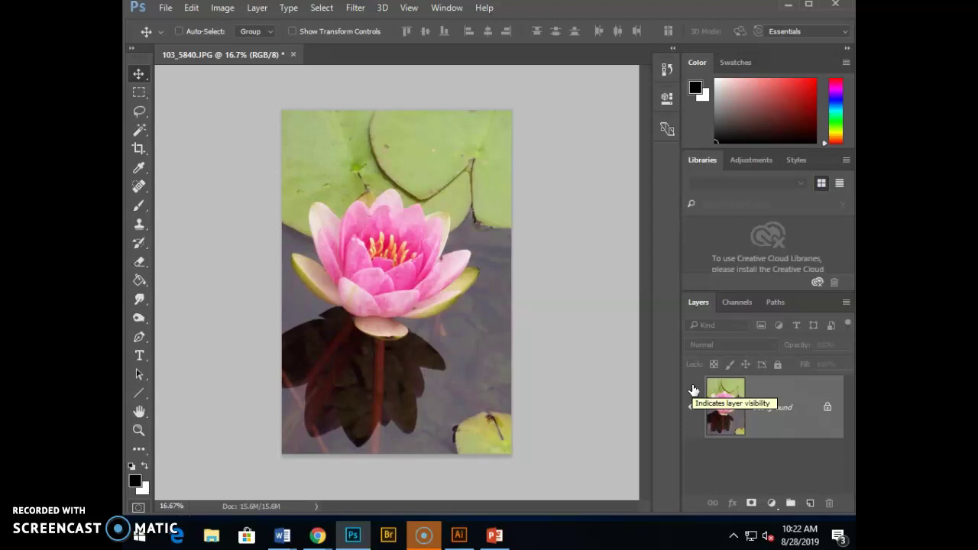
left_click(163, 8)
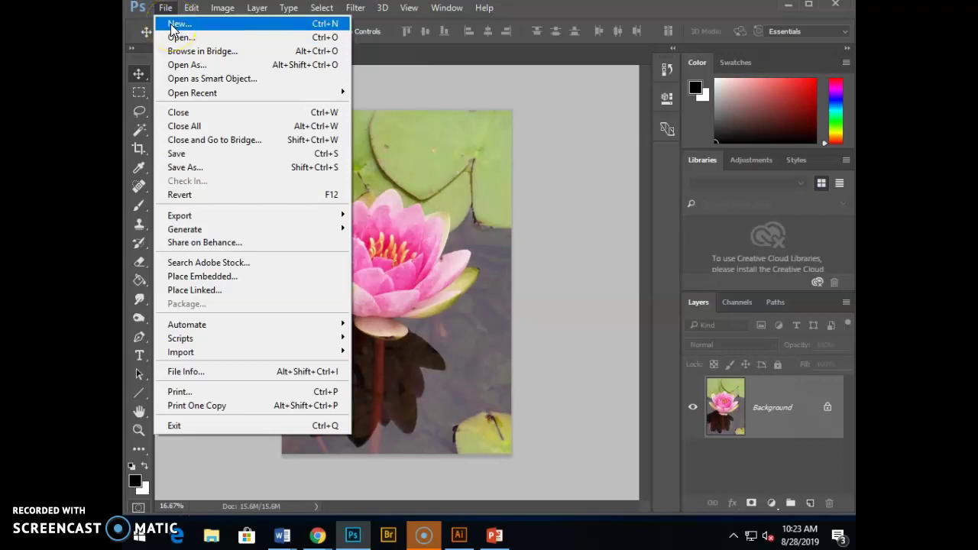
mouse_move(200, 93)
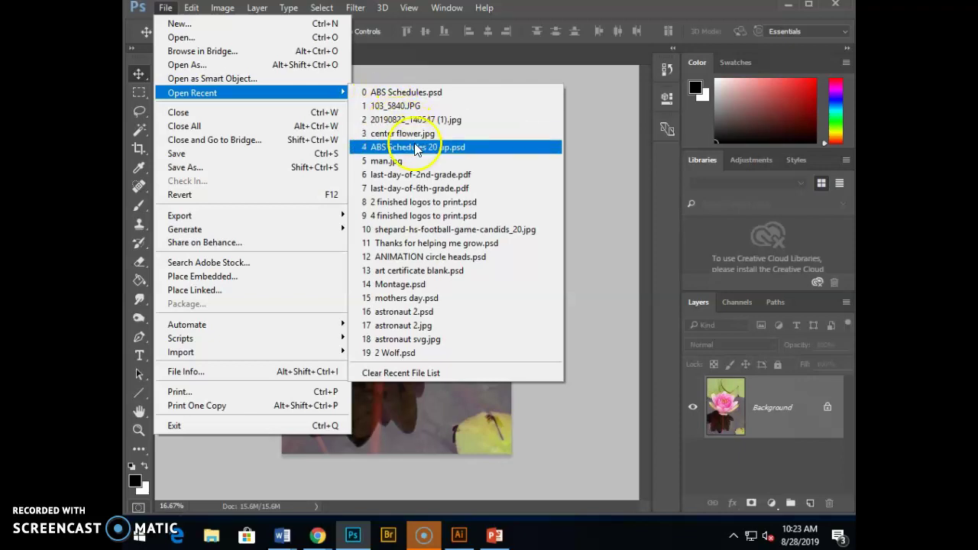
left_click(636, 24)
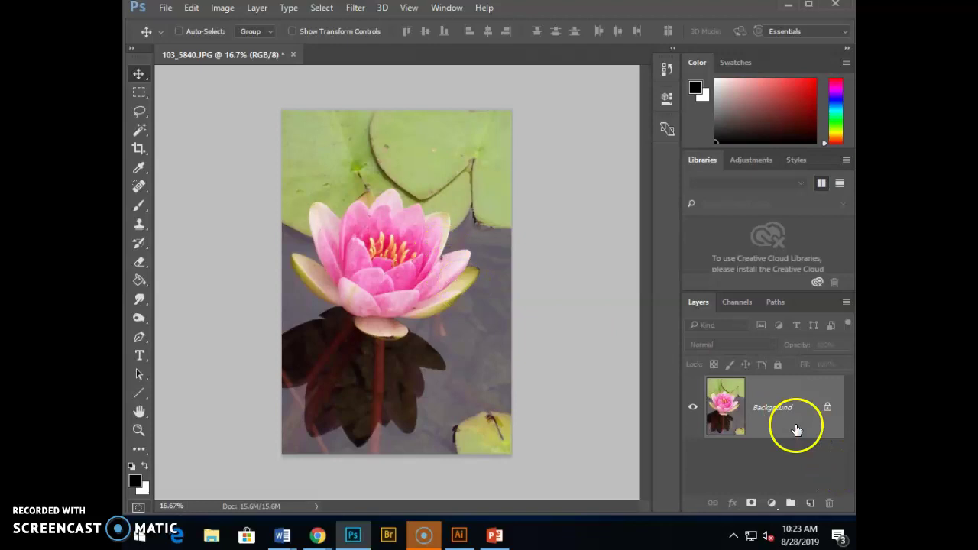
Duplicate the Background layer within the same document and name the copy "Edit".
right_click(760, 432)
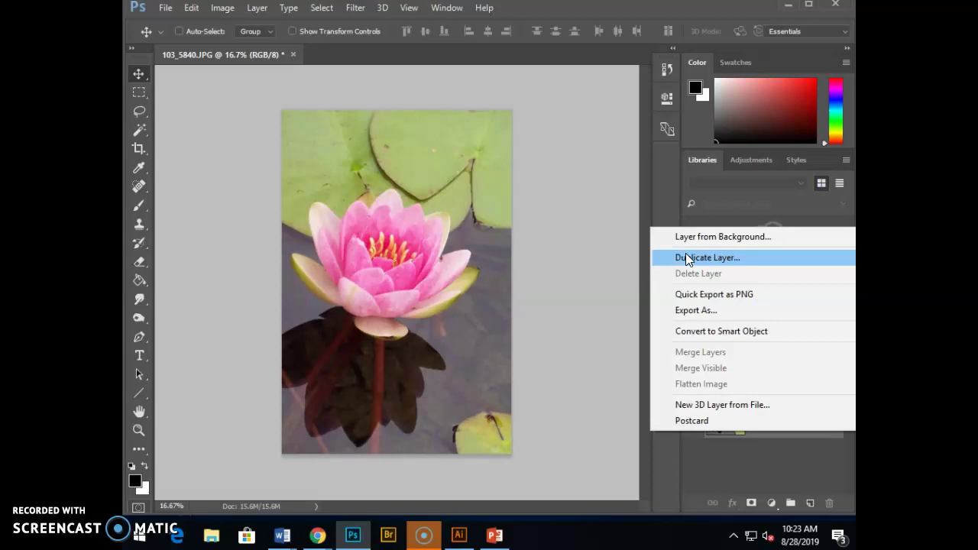
left_click(686, 259)
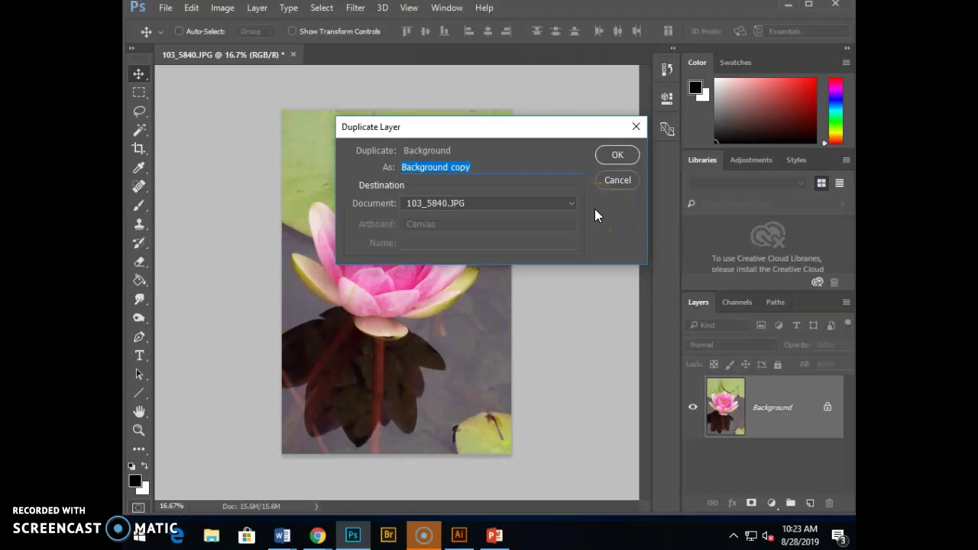
type("Edit")
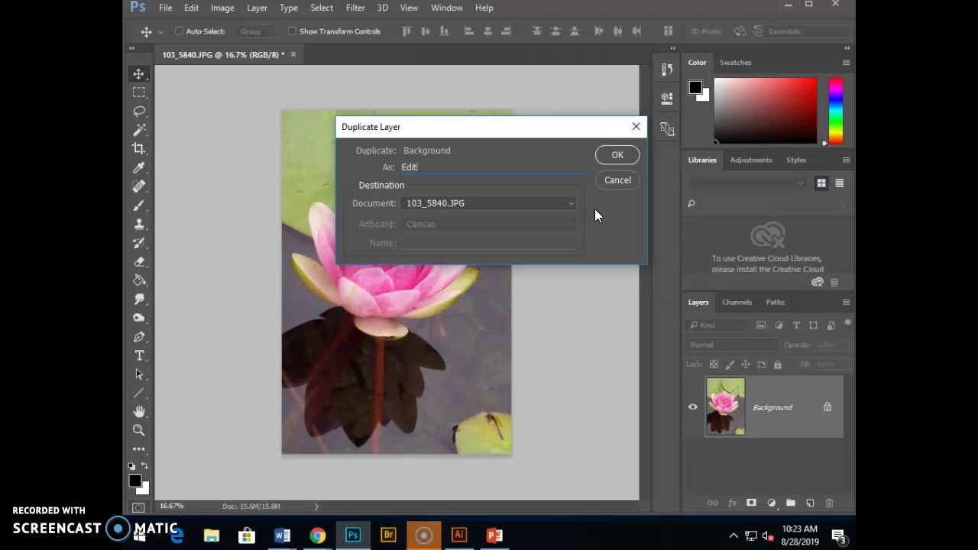
left_click(616, 155)
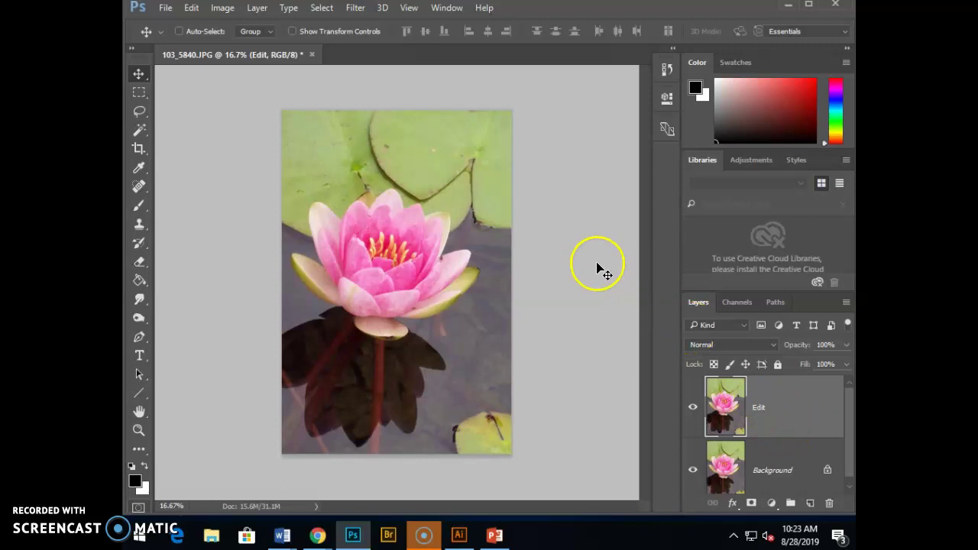
Reset the Essentials workspace to its default layout.
left_click(431, 8)
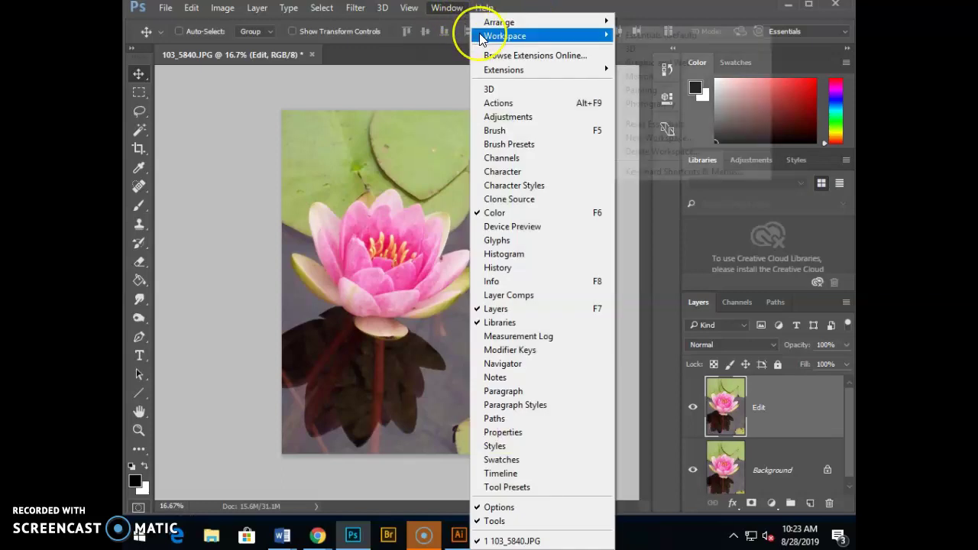
mouse_move(480, 37)
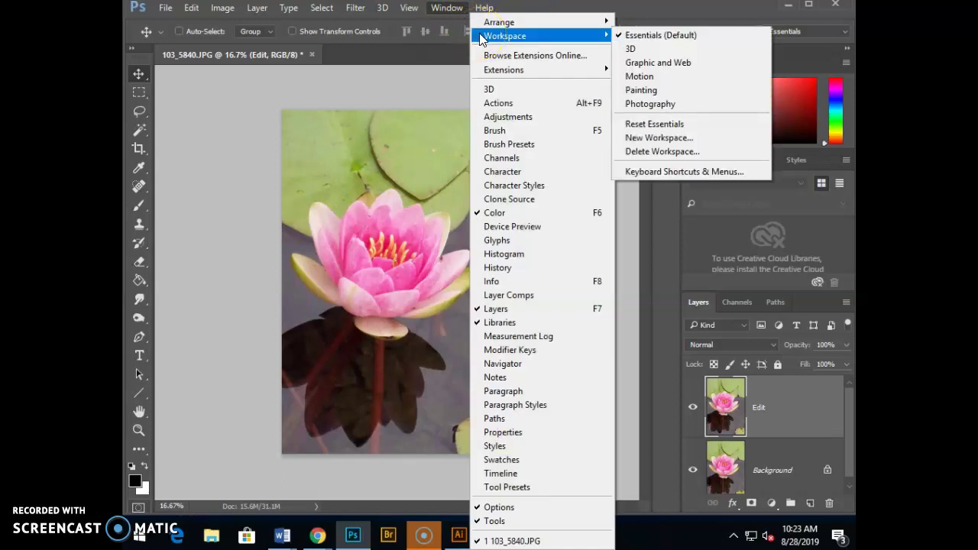
left_click(638, 36)
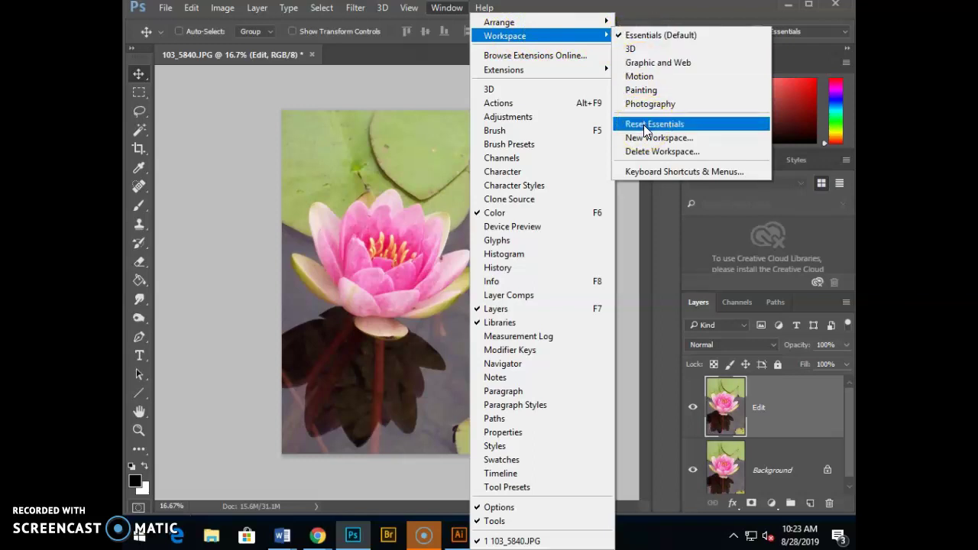
left_click(653, 36)
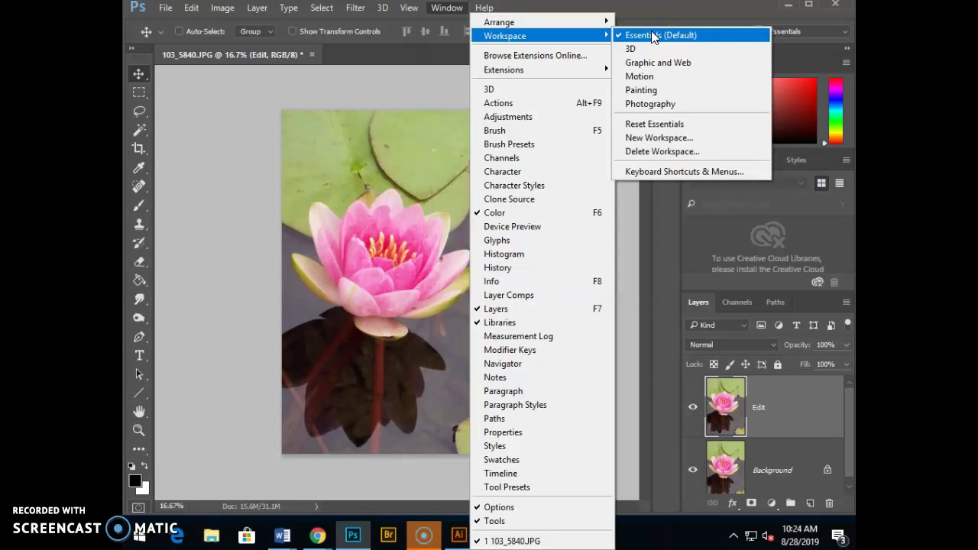
left_click(655, 126)
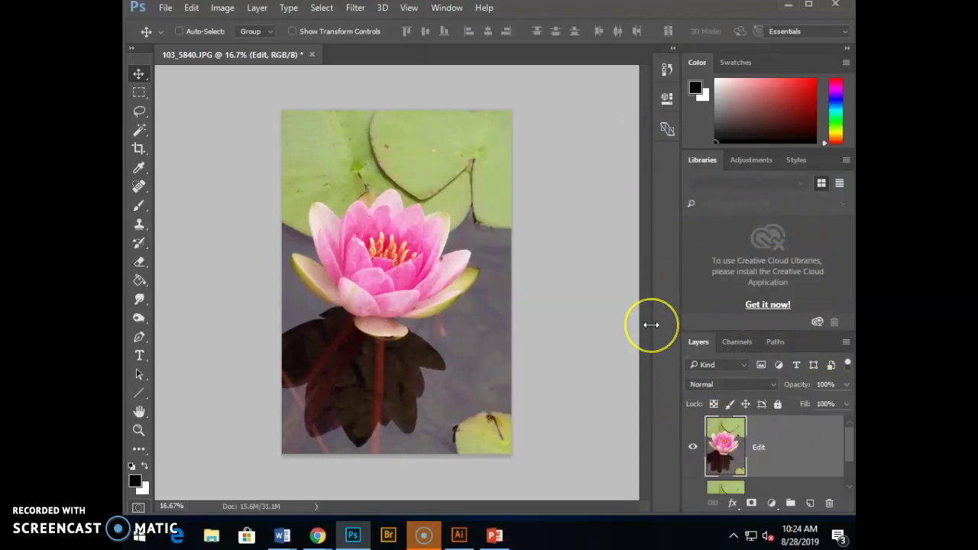
Enlarge the Layers area upward so that both the Edit and Background layers fit in view.
left_click(444, 9)
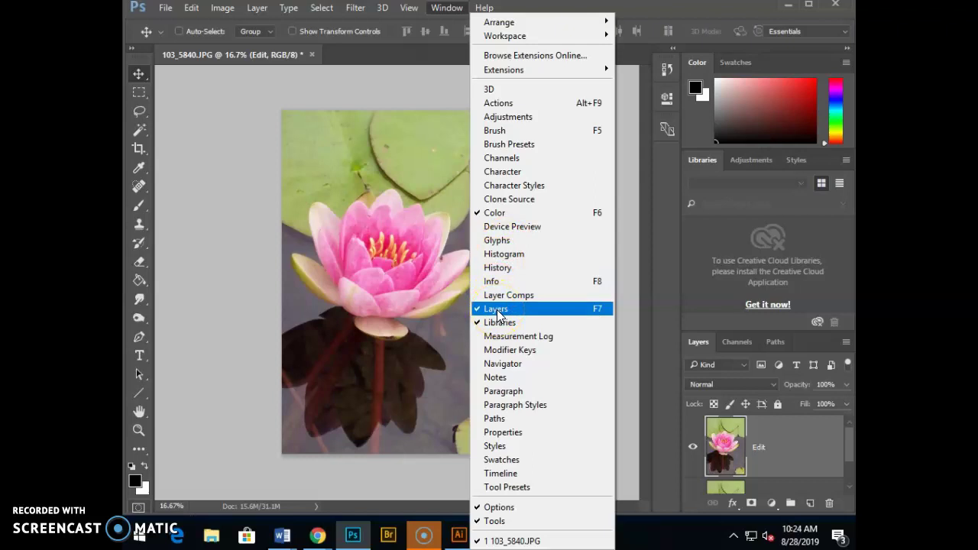
left_click(696, 329)
left_click(701, 344)
left_click(701, 331)
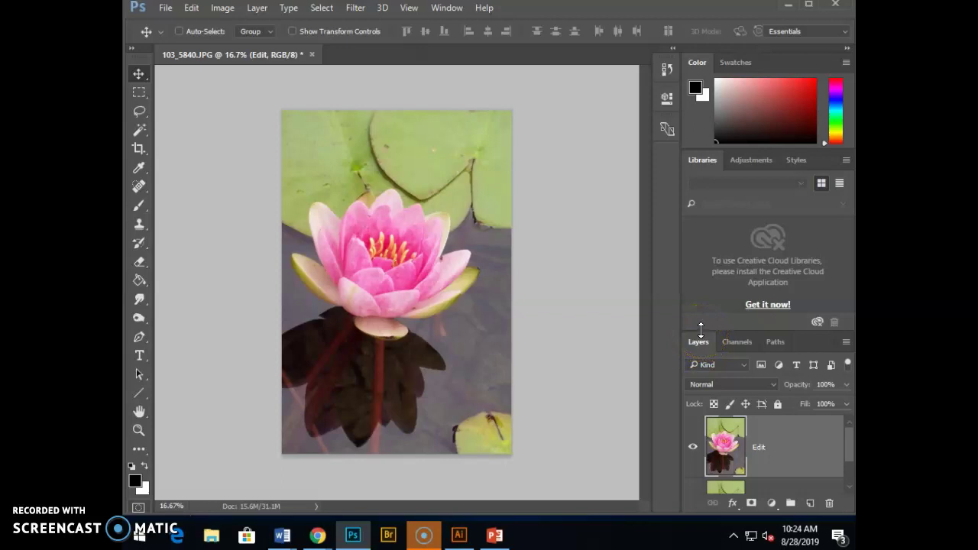
left_click_drag(700, 330, 700, 269)
left_click_drag(698, 330, 701, 221)
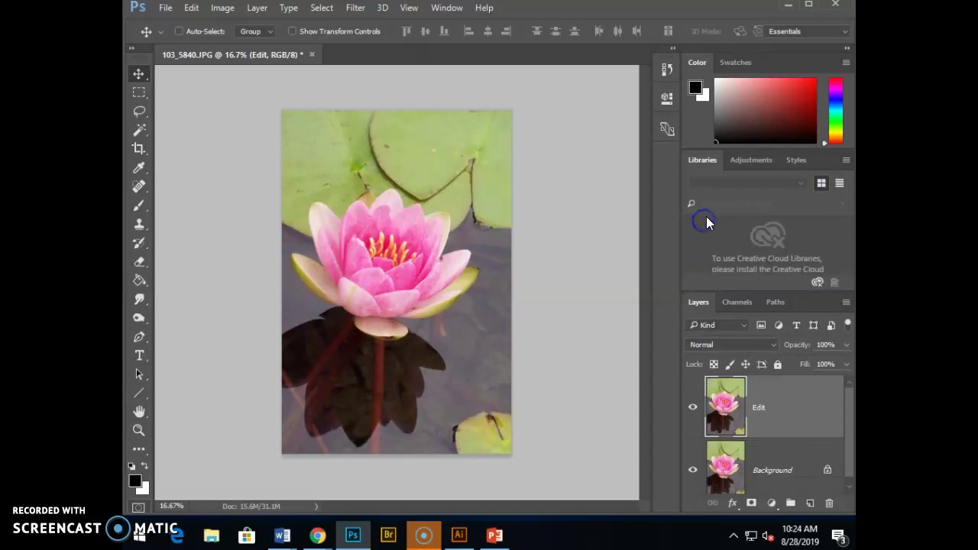
Try the medium and small layer thumbnail sizes and return to large thumbnails.
left_click(758, 430)
right_click(738, 423)
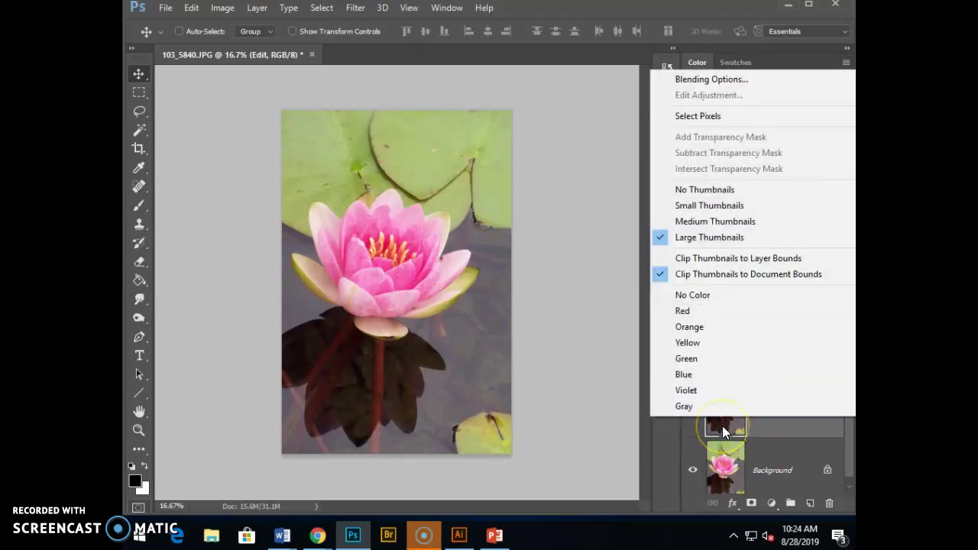
left_click(735, 221)
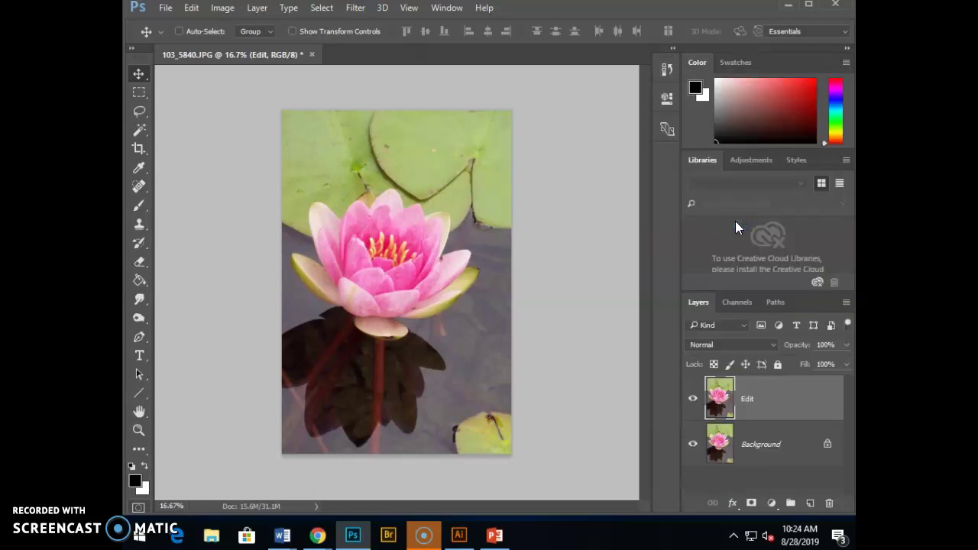
right_click(718, 394)
left_click(707, 181)
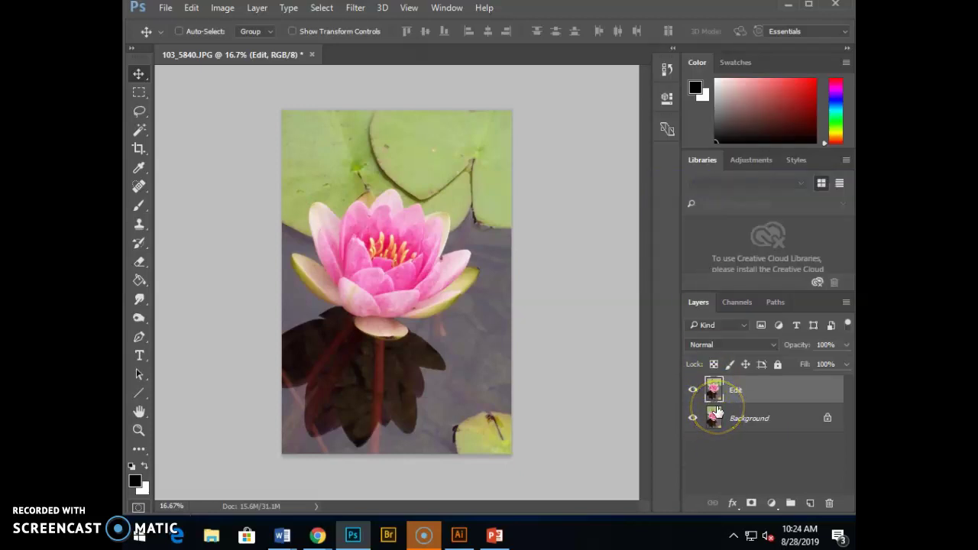
right_click(717, 393)
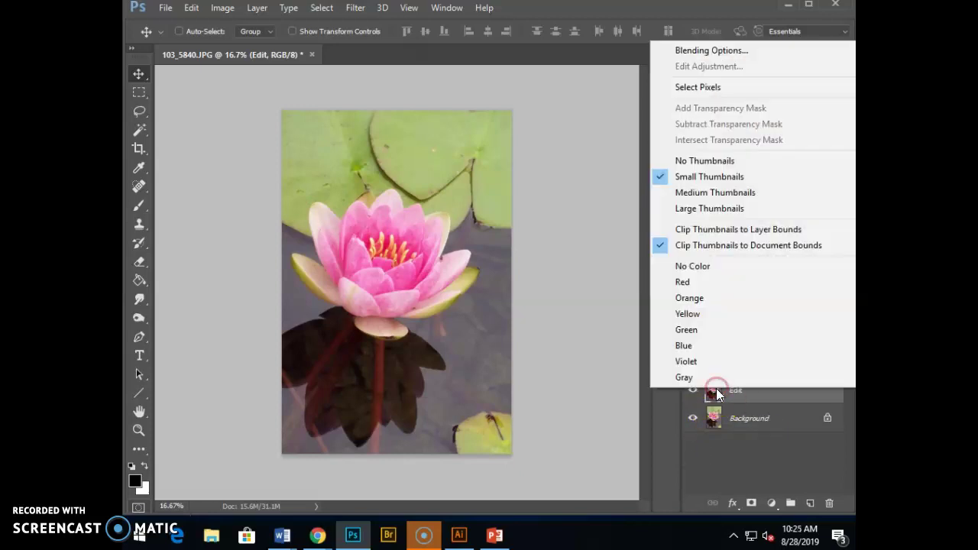
left_click(708, 208)
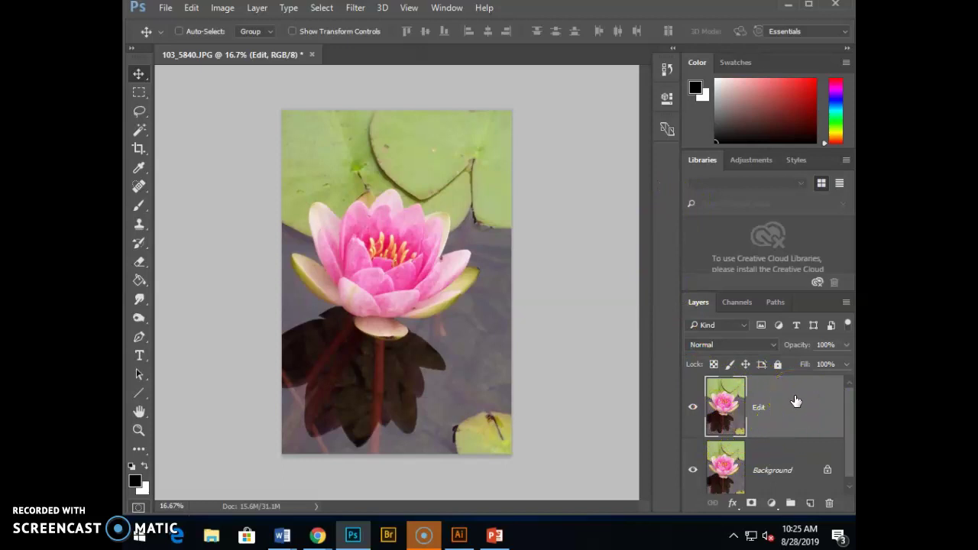
Paint loose black freehand strokes across the flower and lily pads on the Background layer with the Brush tool.
left_click(792, 457)
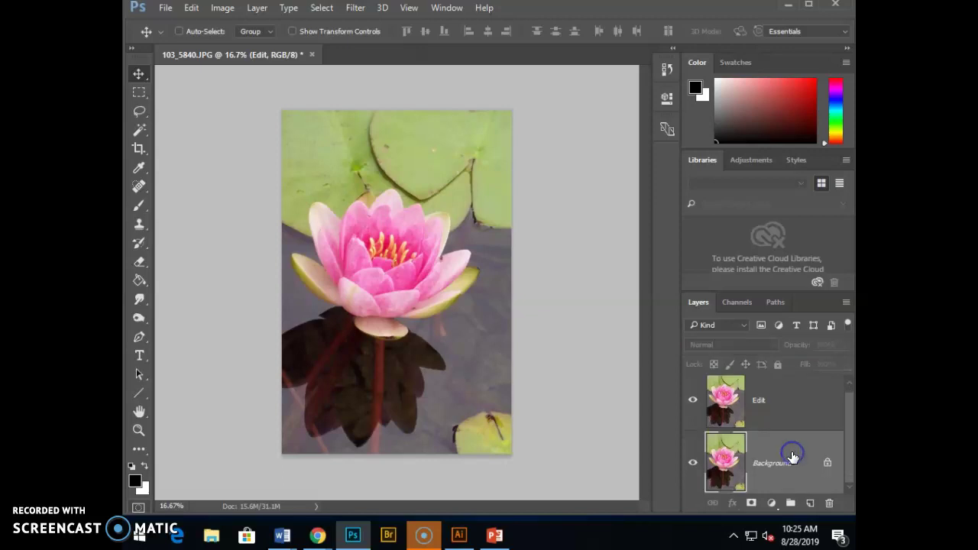
left_click(138, 204)
mouse_move(441, 266)
left_mouse_down()
mouse_move(361, 354)
mouse_move(479, 197)
mouse_move(441, 84)
mouse_move(478, 98)
left_mouse_up()
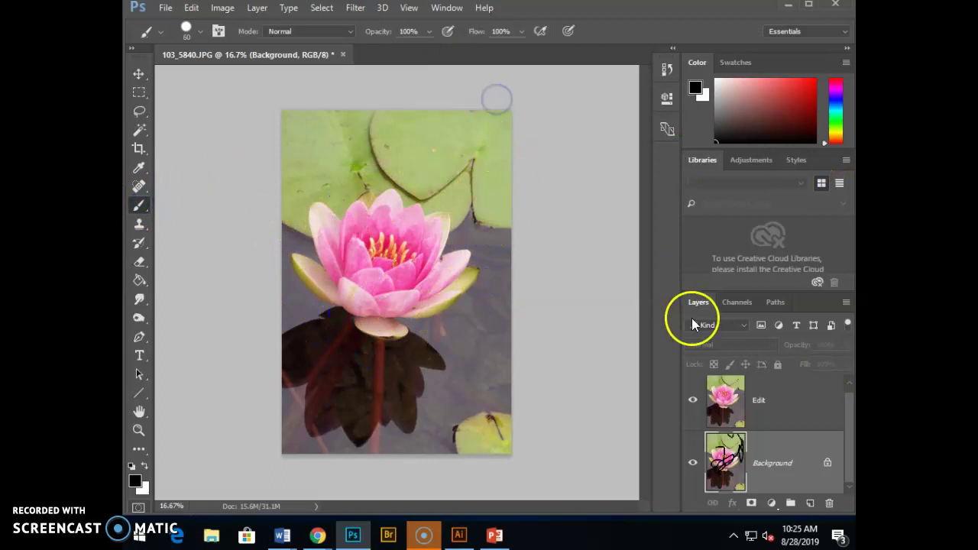
Hide the Edit layer to expose the painted Background layer.
left_click(693, 400)
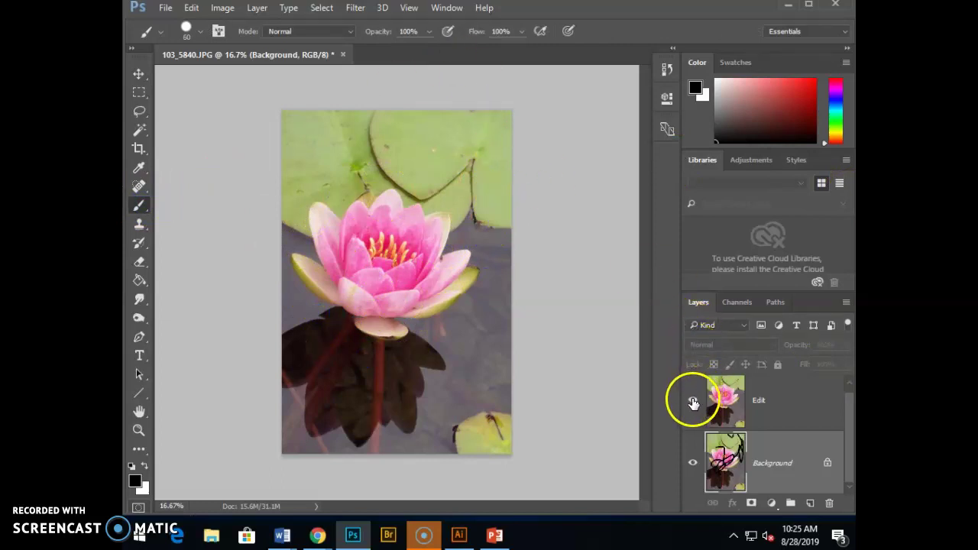
left_click(691, 400)
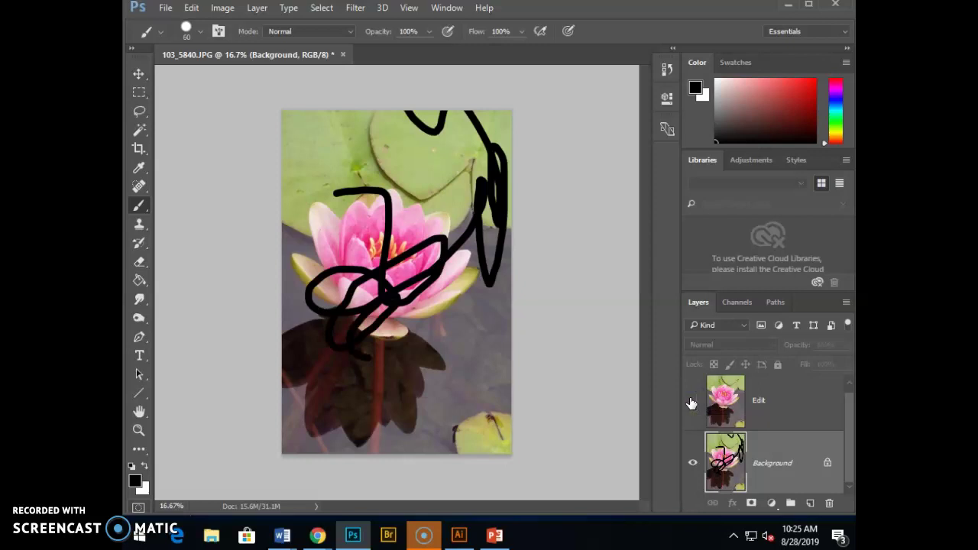
Undo and redo the last brush stroke on the Background layer repeatedly, ending with the stroke restored.
key("ctrl+z")
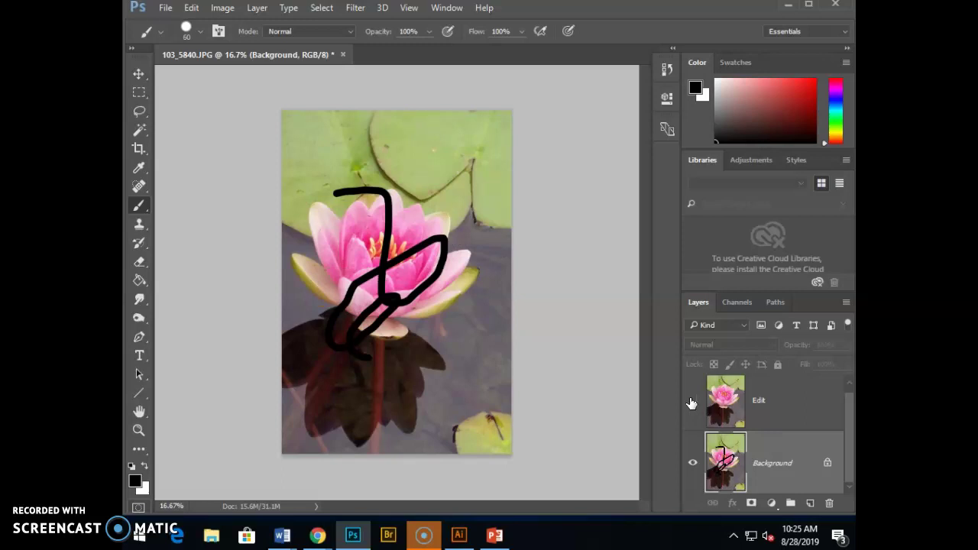
key("ctrl+shift+z")
key("ctrl+z")
key("ctrl+shift+z")
key("ctrl+z")
key("ctrl+shift+z")
key("ctrl+z")
key("ctrl+shift+z")
key("ctrl+z")
key("ctrl+shift+z")
key("ctrl+z")
key("ctrl+shift+z")
key("ctrl+z")
key("ctrl+shift+z")
key("ctrl+z")
key("ctrl+shift+z")
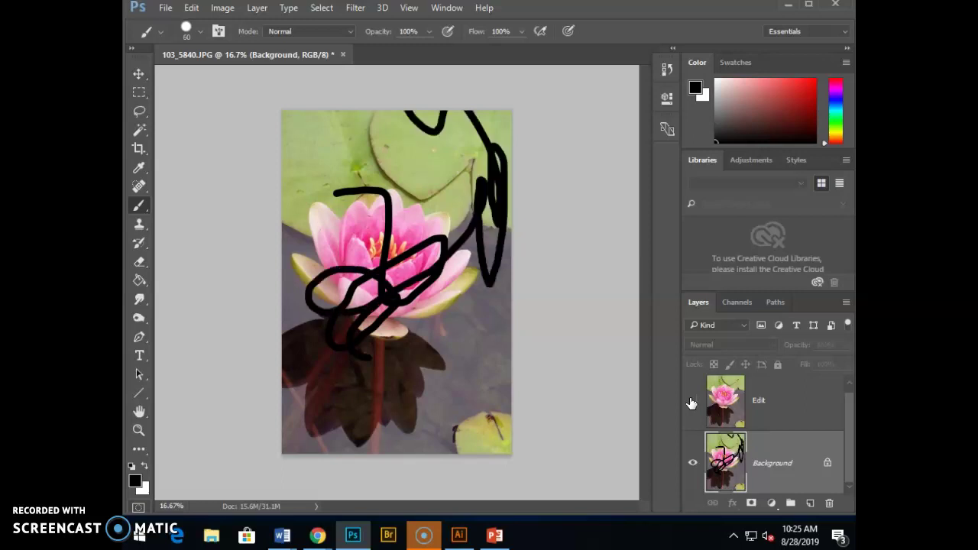
key("ctrl+z")
key("ctrl+shift+z")
key("ctrl+z")
key("ctrl+shift+z")
Step backward through the edits to remove both brush strokes from the Background layer.
left_click(191, 8)
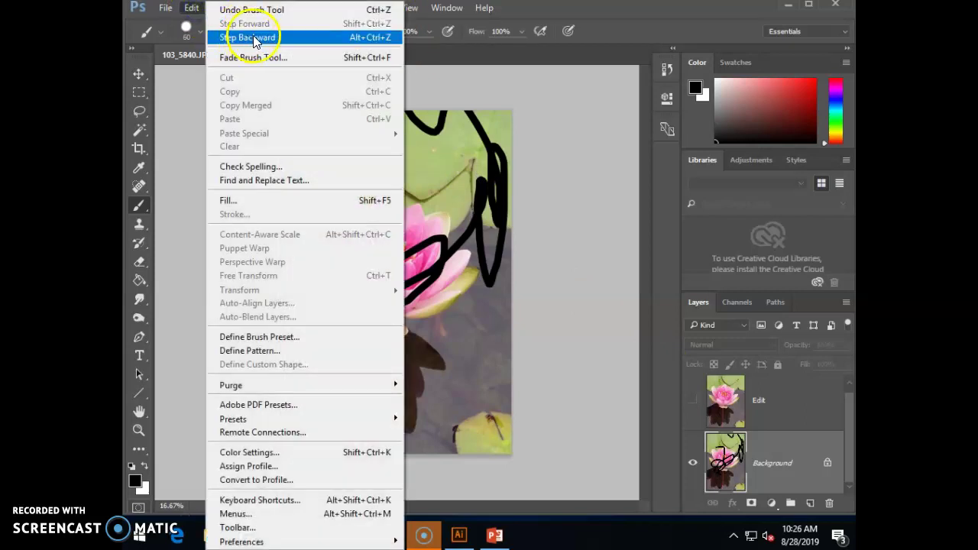
left_click(604, 11)
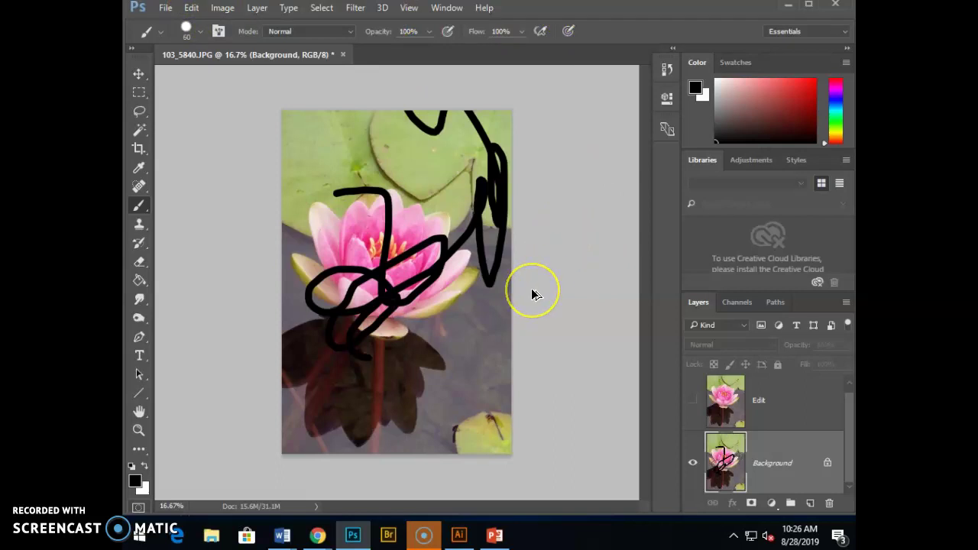
key("ctrl+alt+z")
key("ctrl+alt+z")
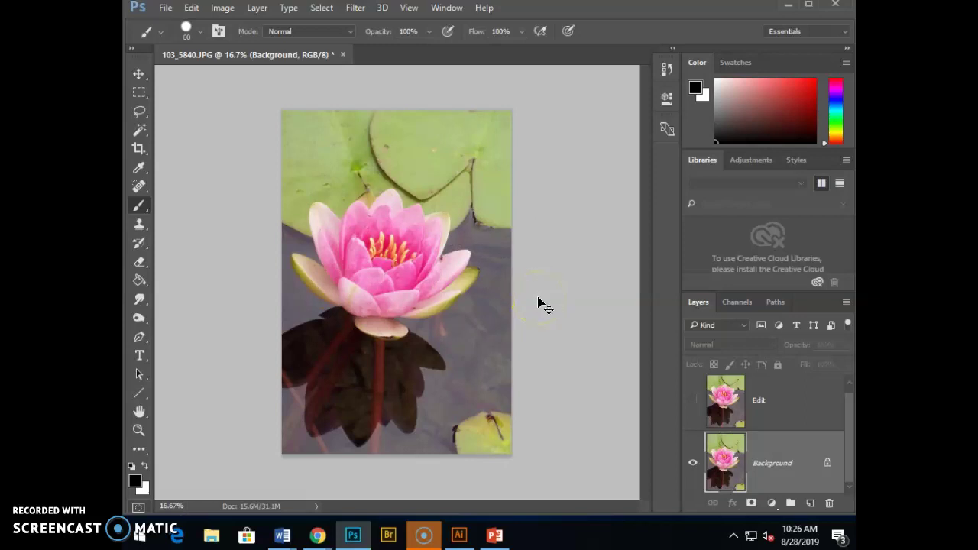
Bring back the removed brush strokes on the Background layer.
key("ctrl+z")
key("ctrl+z")
key("ctrl+z")
key("ctrl+z")
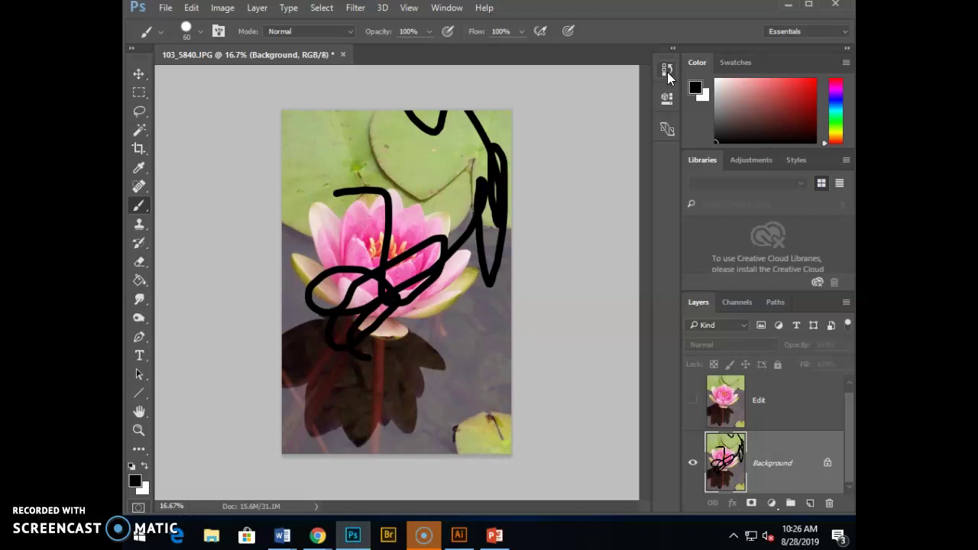
Open and lengthen the document's history list, and revert to the Duplicate Layer state just before the two brush strokes.
left_click(443, 9)
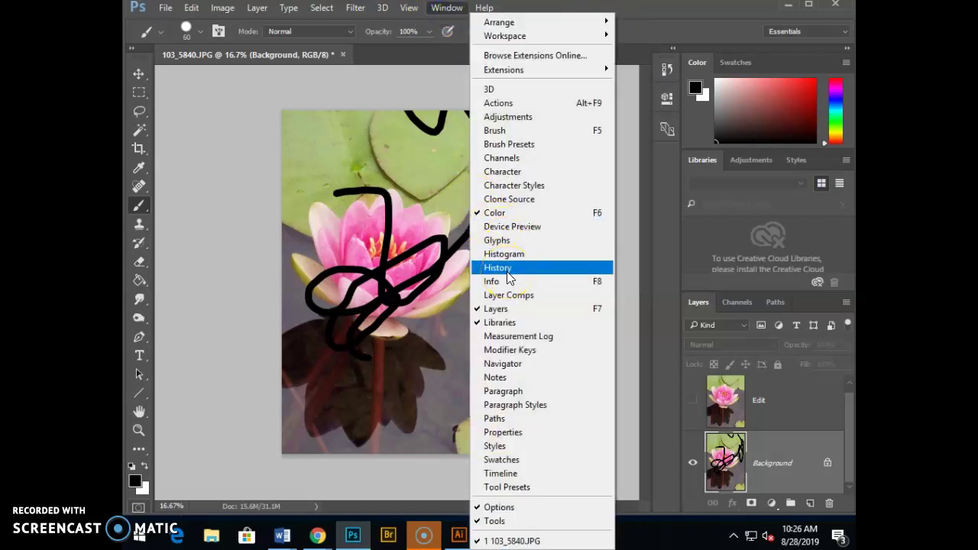
left_click(668, 72)
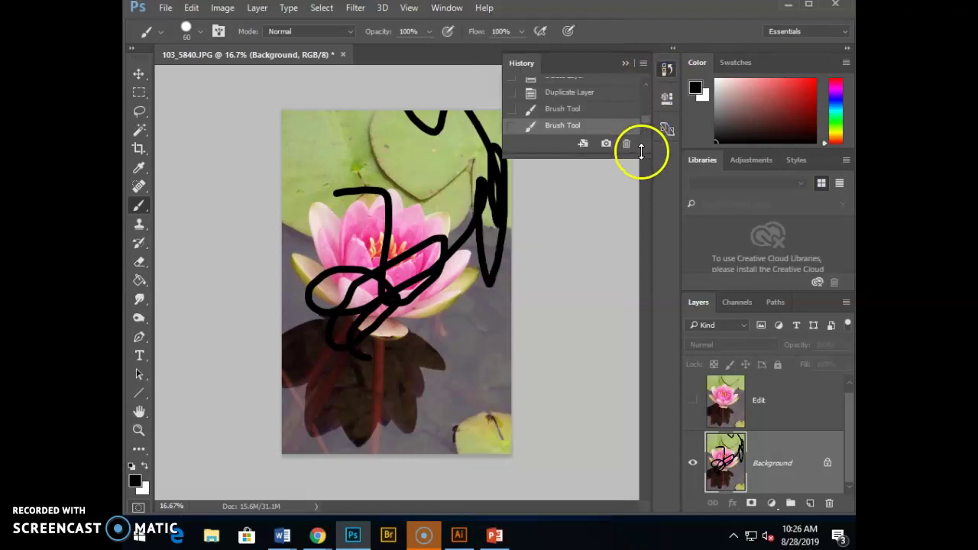
left_click_drag(642, 157, 642, 459)
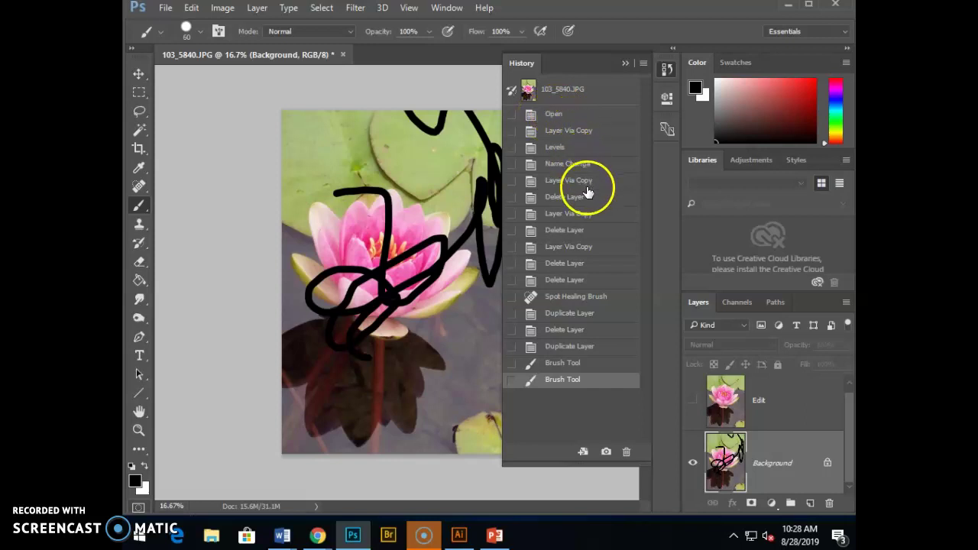
left_click(575, 364)
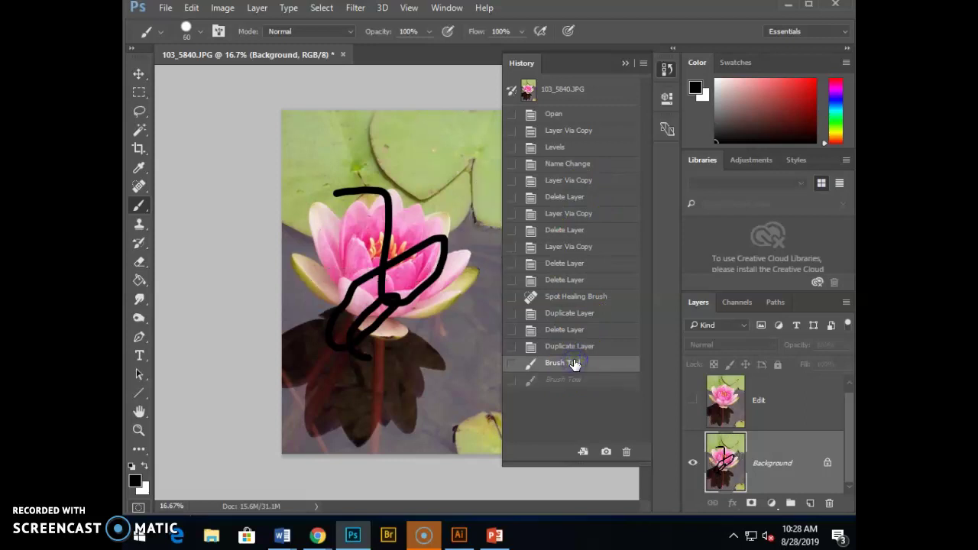
left_click(583, 347)
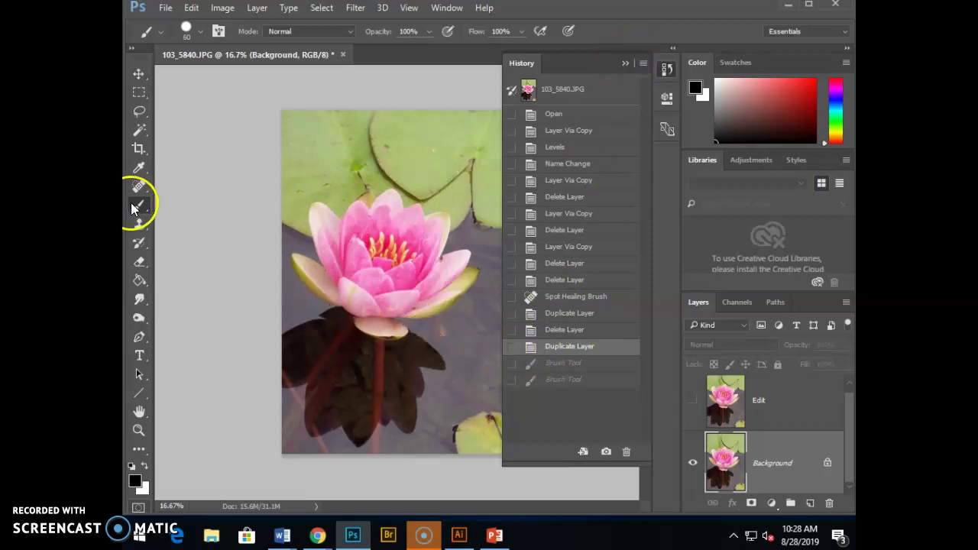
Select a small area on the flower's outer petal with the Magic Wand, undo the selection, and restore it.
left_click(142, 130)
left_click(330, 273)
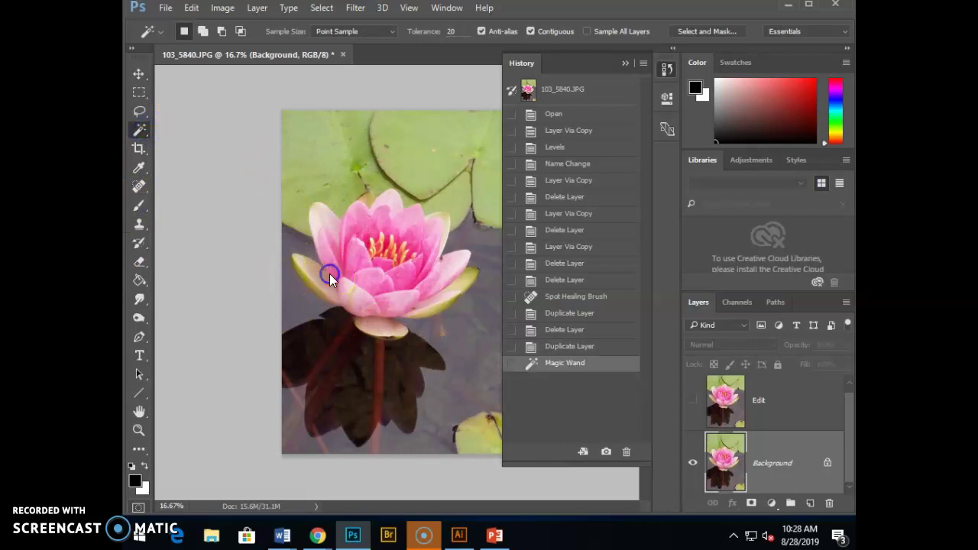
key("ctrl+z")
left_click(572, 379)
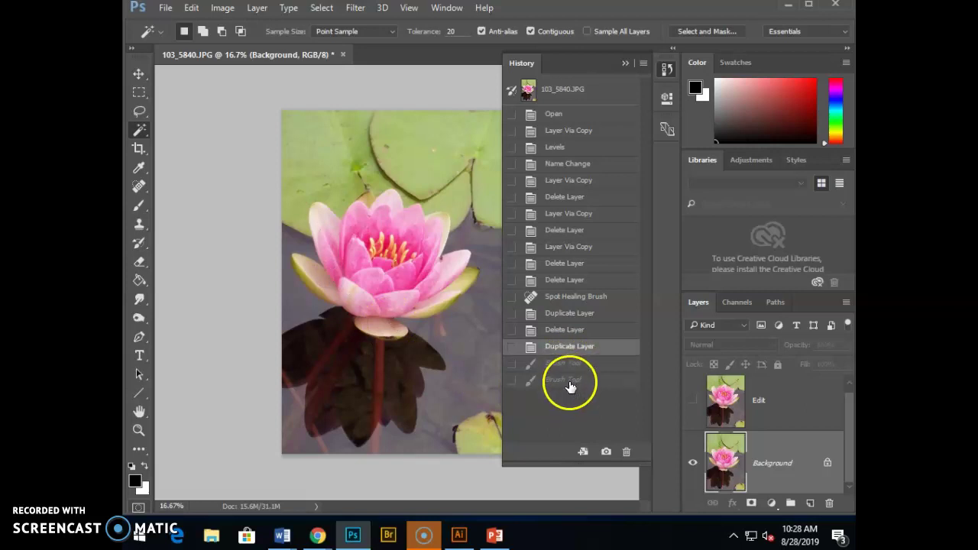
key("ctrl+shift+z")
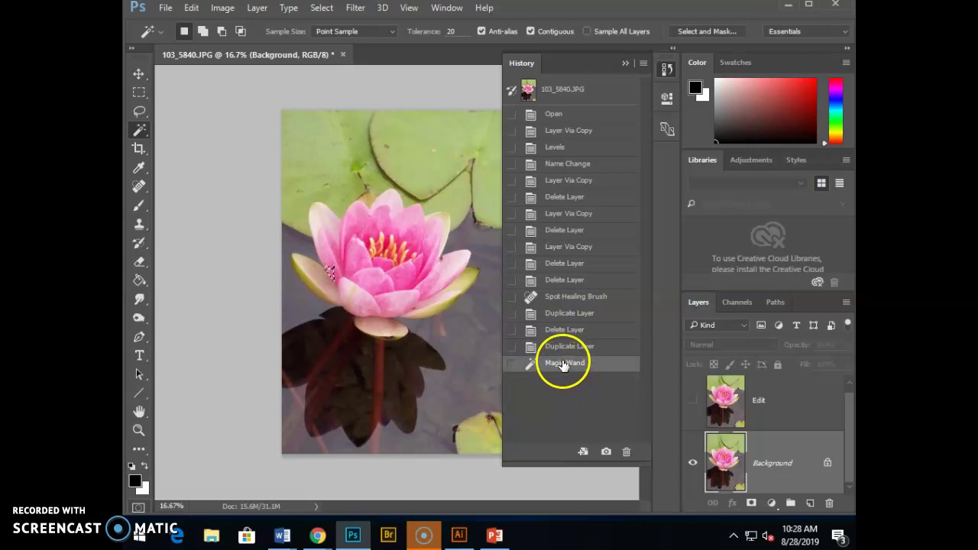
Delete all history states from the Delete Layer entry that follows the last Layer Via Copy onward.
left_click(563, 264)
left_click(626, 451)
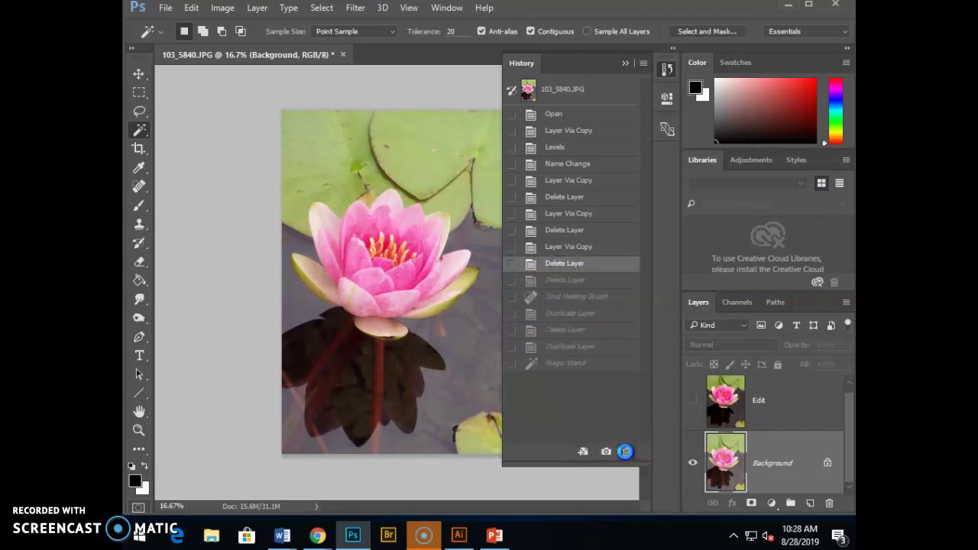
left_click(431, 219)
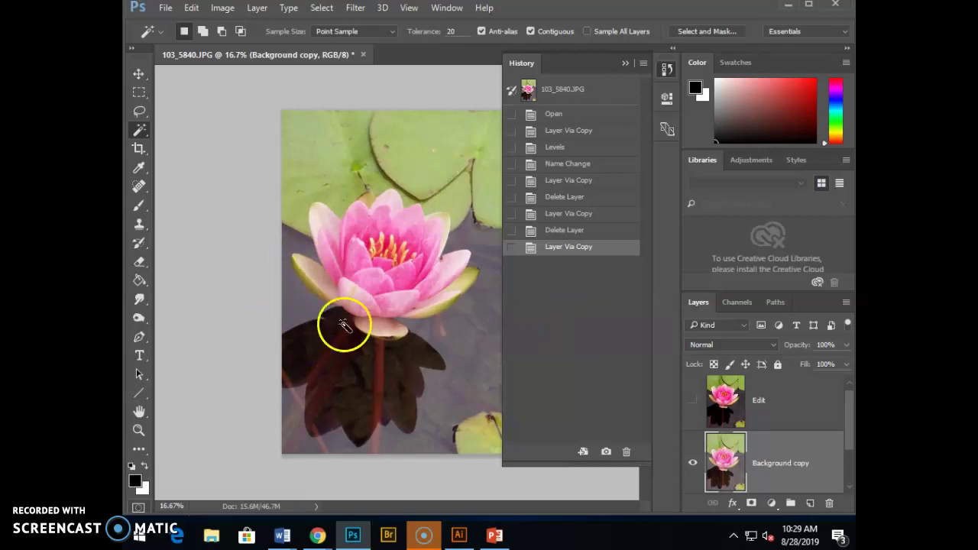
Close the history list and remove the Edit and Background copy layers, leaving only the Background layer.
left_click(623, 63)
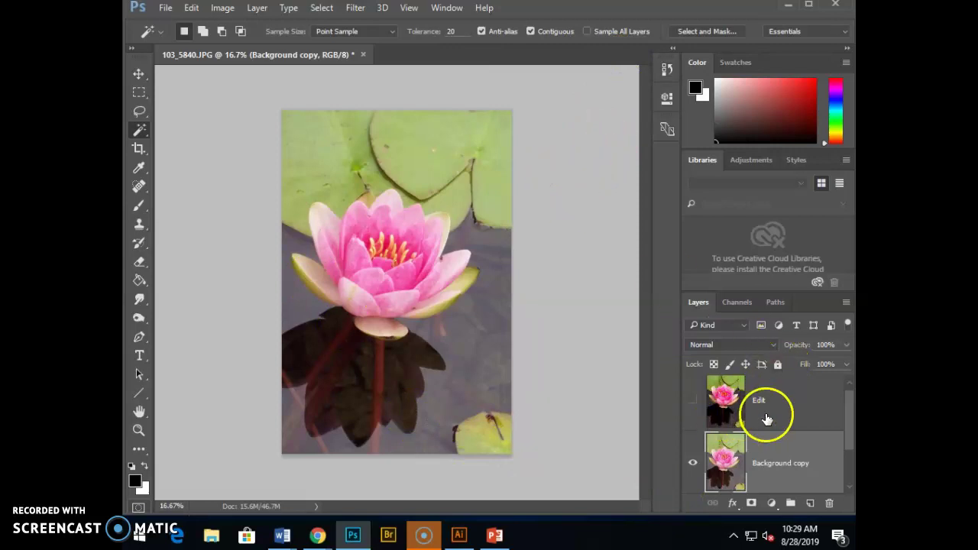
left_click_drag(711, 410, 789, 398)
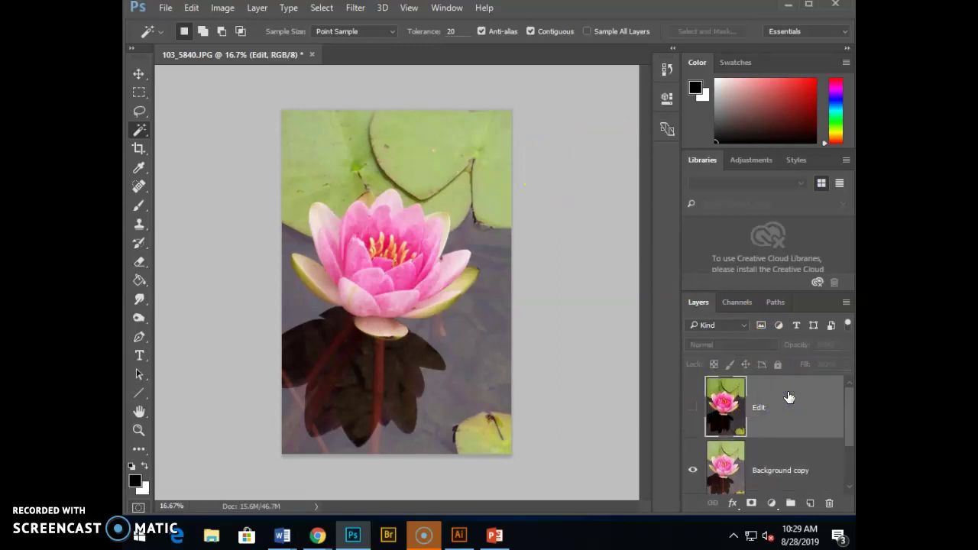
key("ctrl+alt+z")
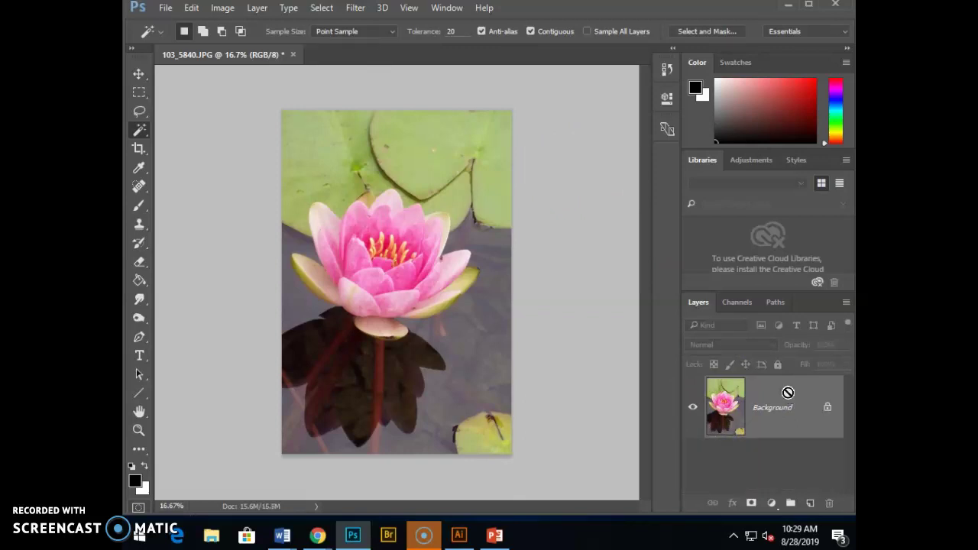
Duplicate the Background layer under the name edit and toggle the copy's visibility off and on.
key("ctrl+j")
left_click(769, 413)
double_click(769, 411)
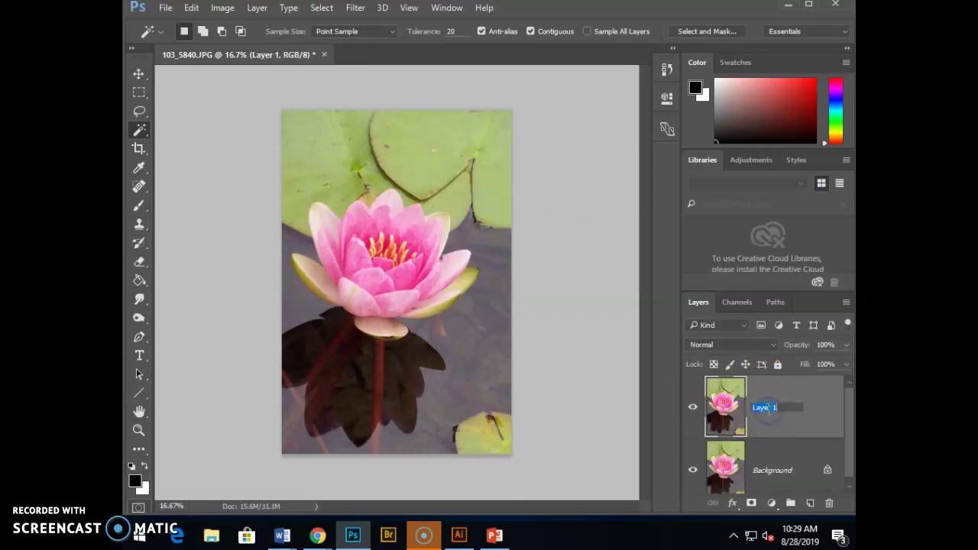
type("edit")
key("Return")
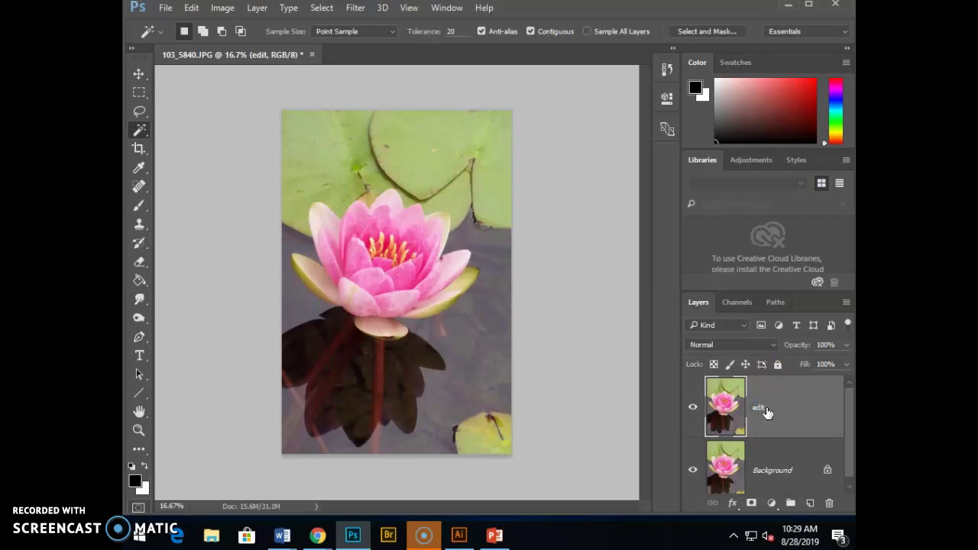
left_click(691, 404)
left_click(692, 403)
Open the Levels adjustment for the edit layer and apply the automatic correction.
left_click(224, 9)
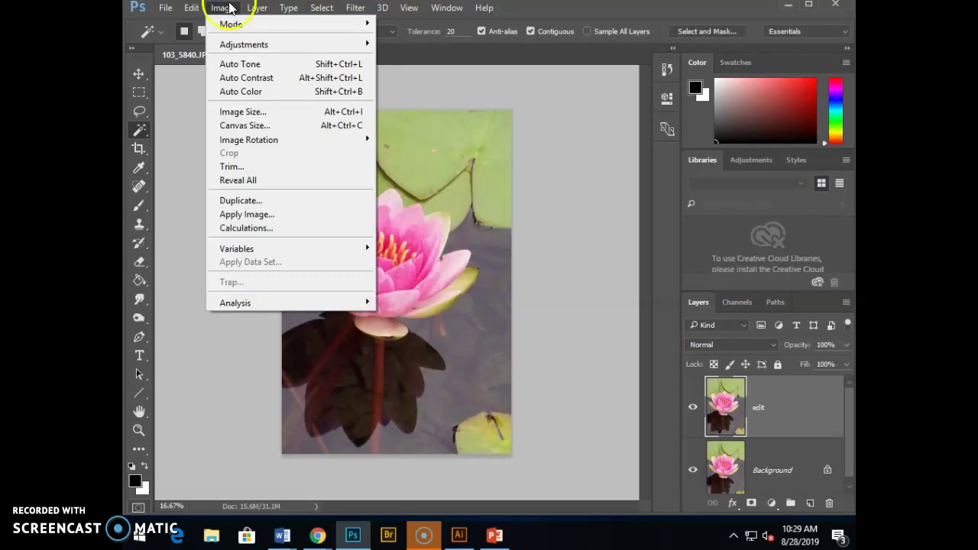
left_click(242, 47)
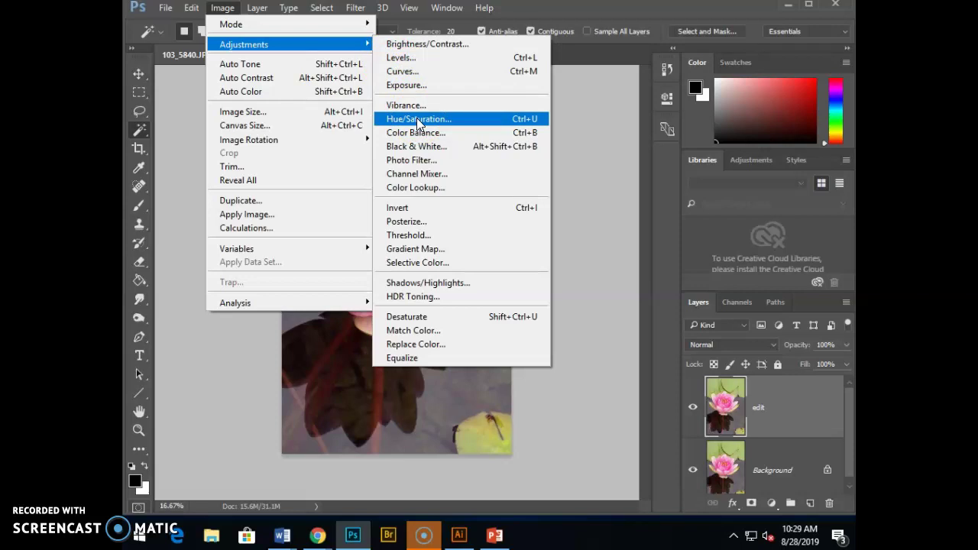
left_click(405, 59)
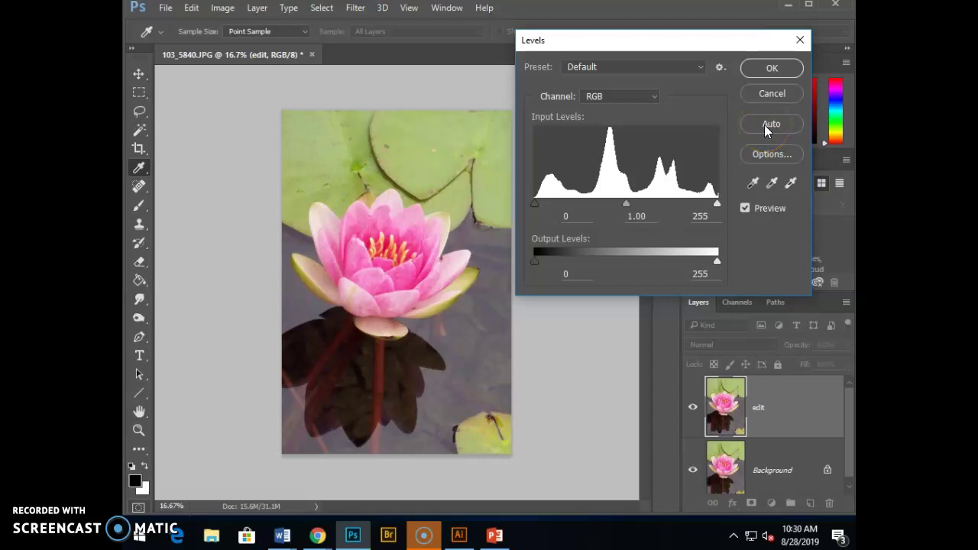
left_click(764, 124)
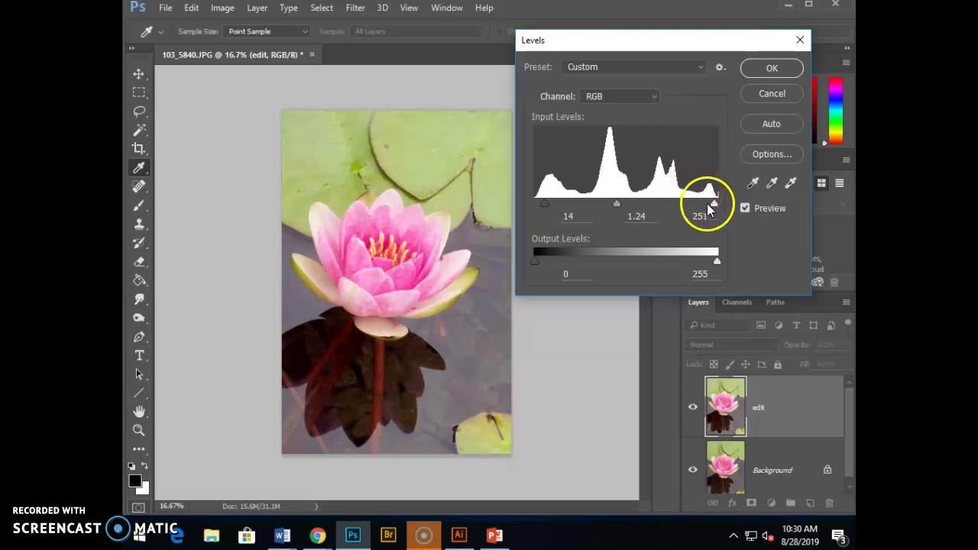
left_click(748, 132)
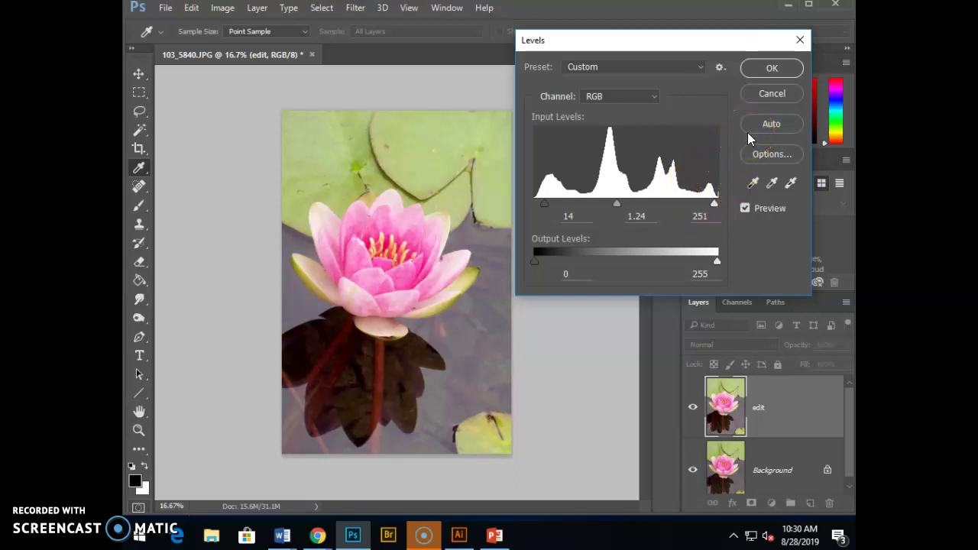
left_click(747, 133)
Undo and redo the automatic Levels correction repeatedly to compare the photo with and without it.
left_click(779, 103)
key("ctrl+z")
key("ctrl+z")
key("ctrl+z")
key("ctrl+z")
key("ctrl+z")
key("ctrl+z")
Set the Levels input values to 51 for shadows, 1.00 for midtones and 232 for highlights, and apply them.
left_click_drag(635, 195, 617, 206)
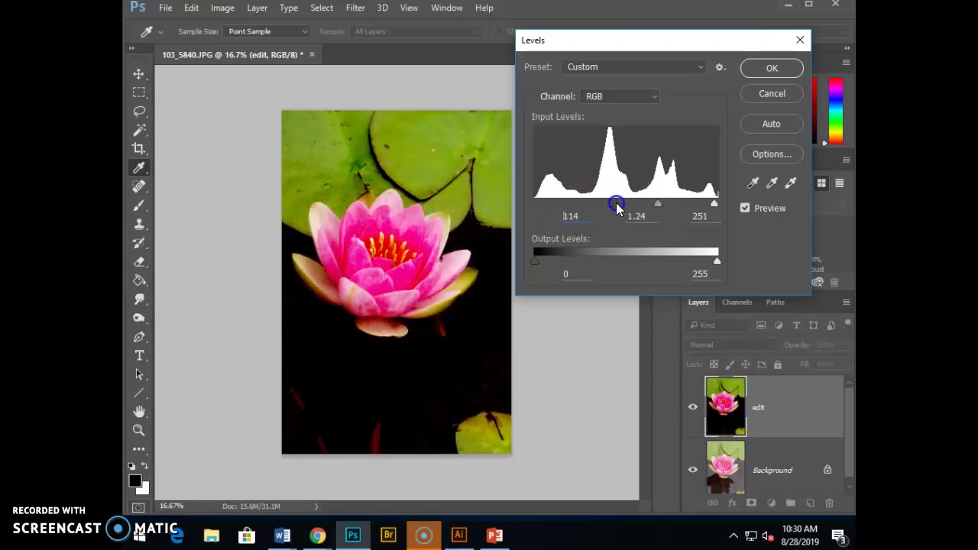
left_click_drag(616, 202, 571, 203)
mouse_move(631, 204)
left_mouse_down()
mouse_move(611, 211)
mouse_move(644, 204)
left_mouse_up()
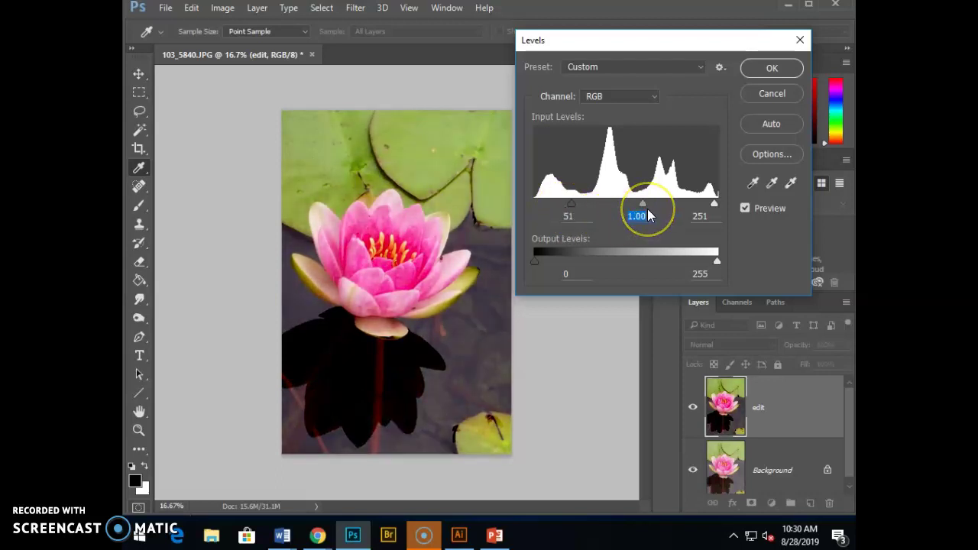
left_click_drag(717, 204, 702, 205)
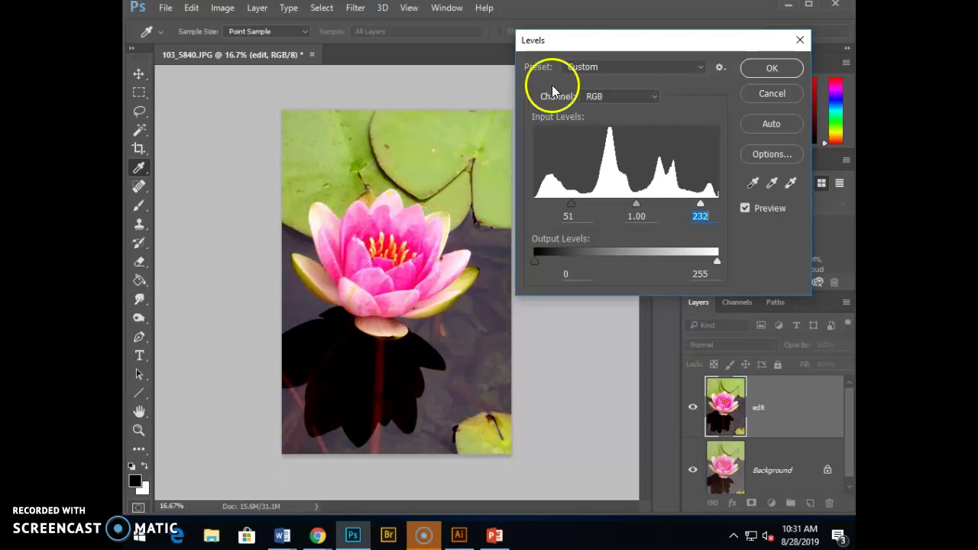
left_click(758, 76)
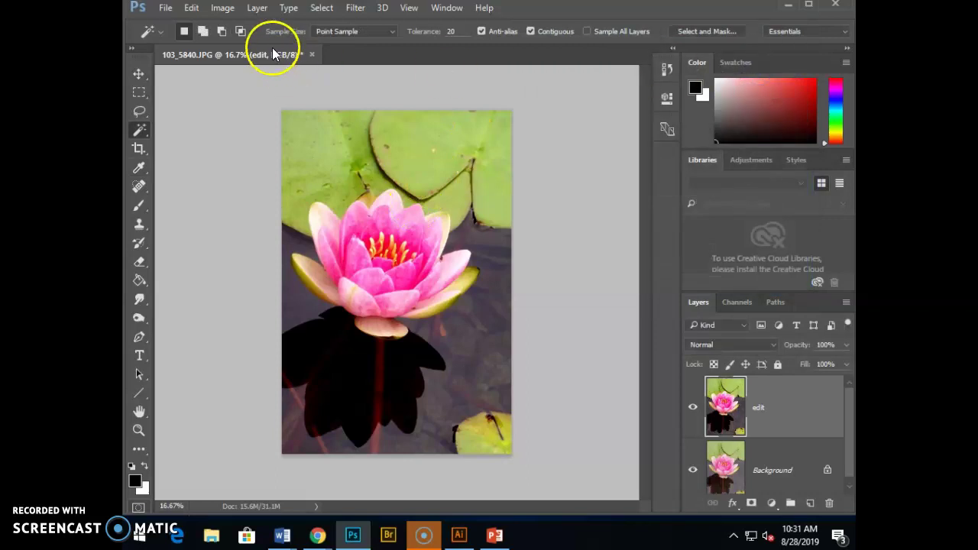
Open the Hue/Saturation adjustment for the edit layer.
left_click(226, 9)
mouse_move(240, 43)
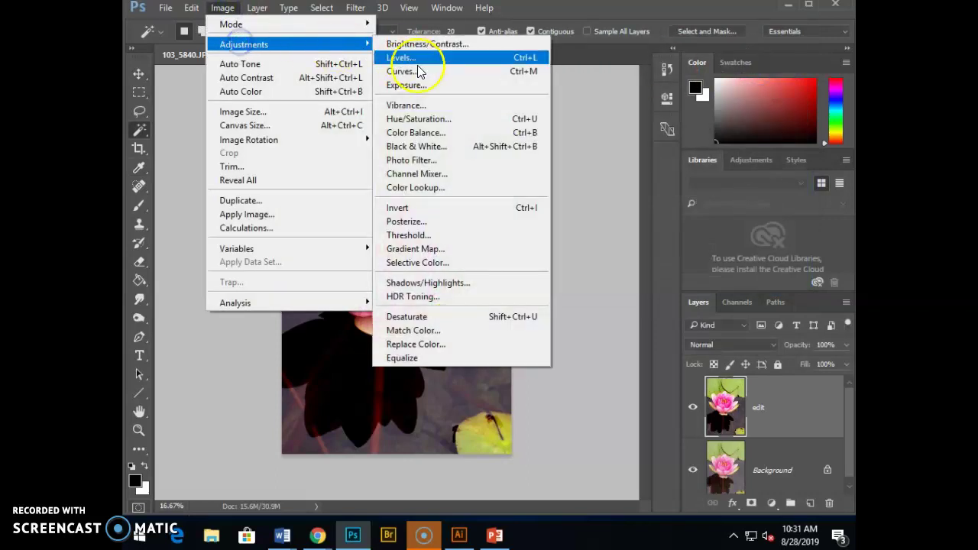
left_click(439, 126)
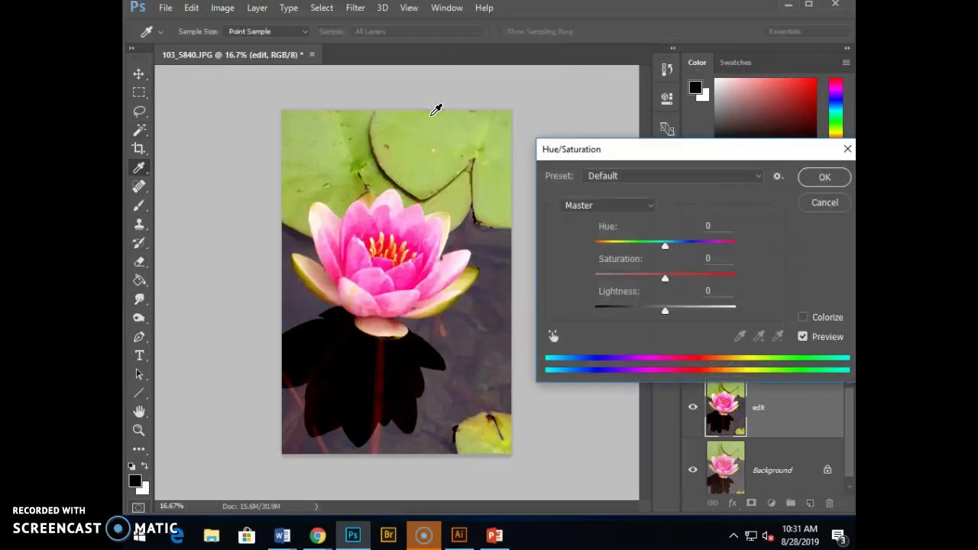
left_click(385, 124)
left_click(404, 125)
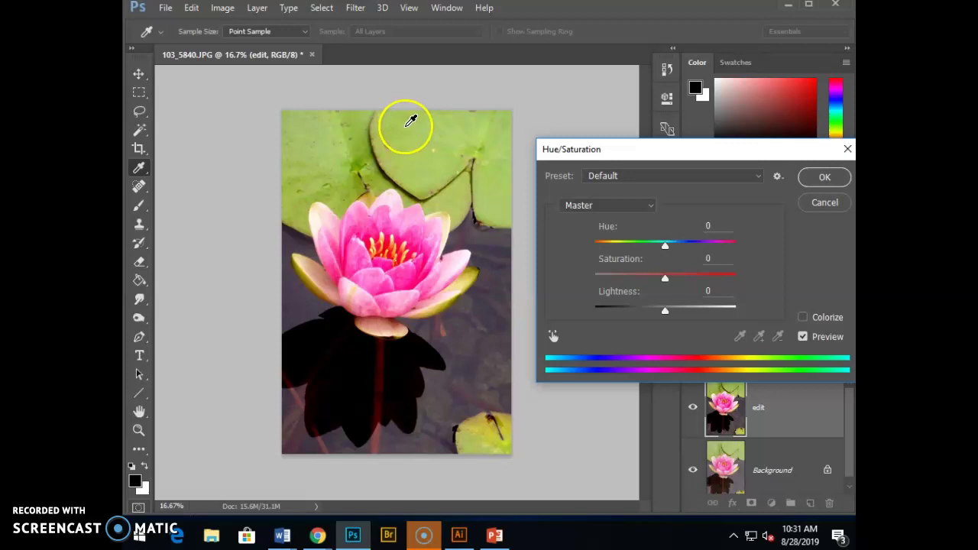
left_click_drag(405, 125, 359, 105)
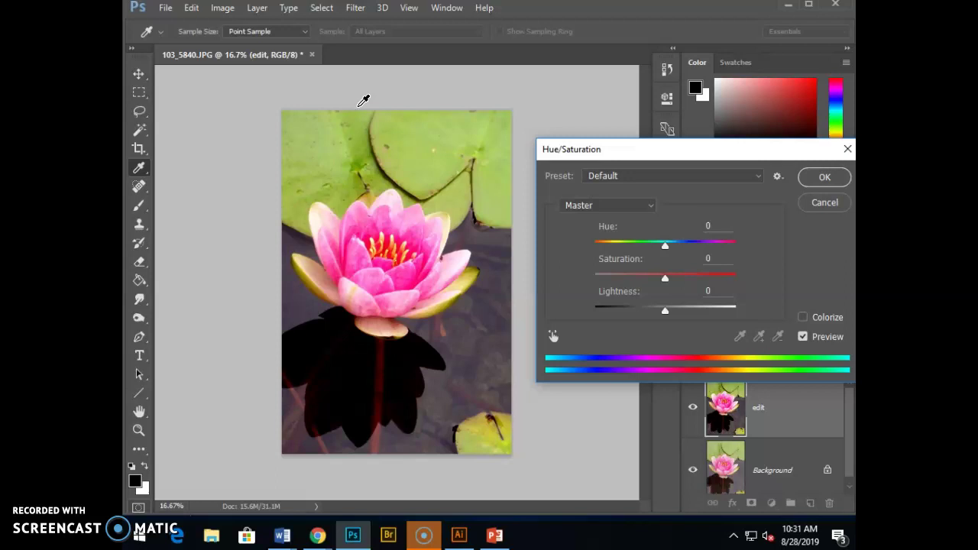
Try saturation values of +100, +9, -27 and -100 on the photo, and return the saturation to 0.
left_click(682, 280)
left_click_drag(683, 280, 750, 280)
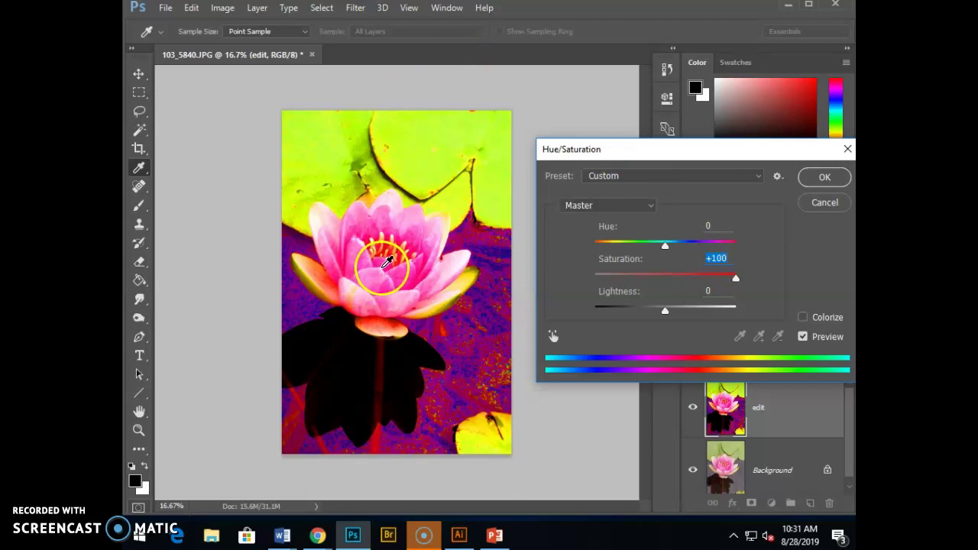
left_click_drag(733, 282, 672, 281)
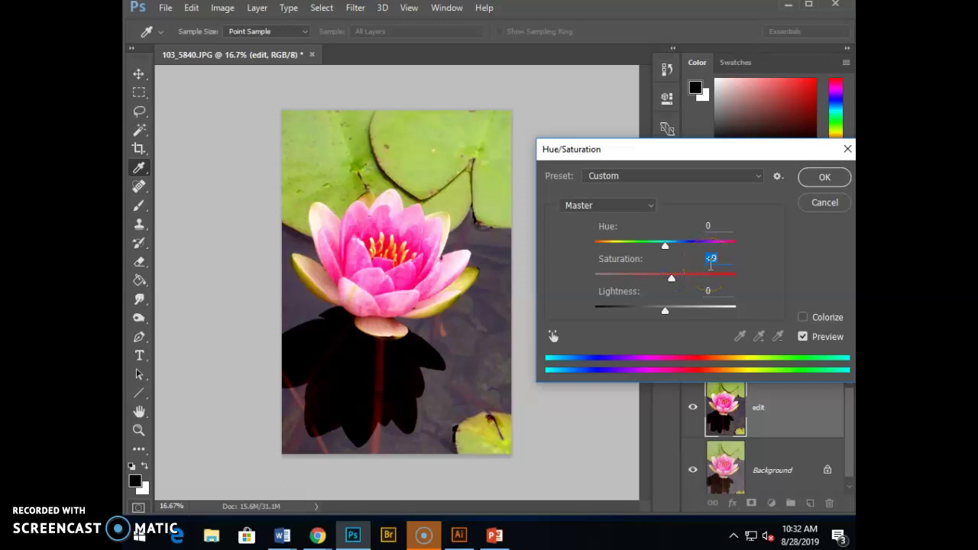
left_click_drag(711, 263, 648, 281)
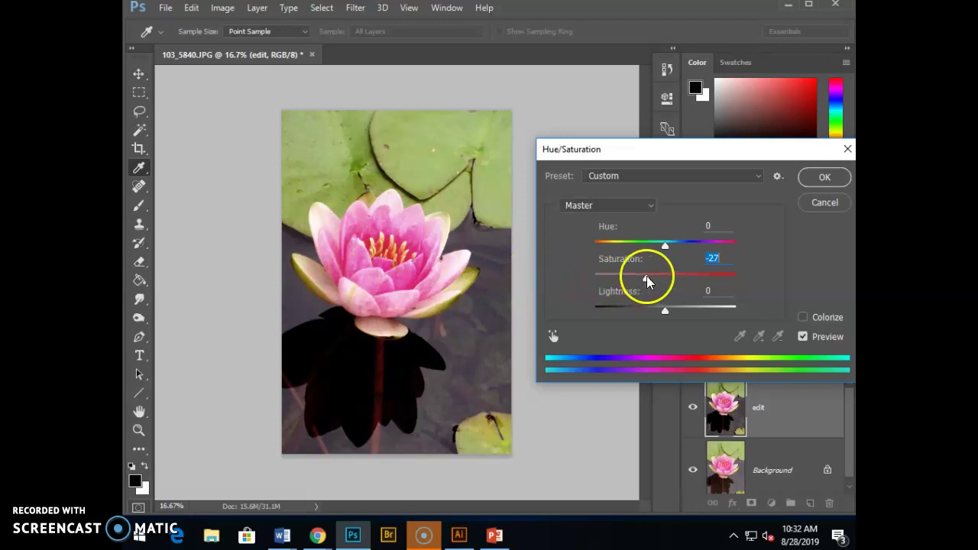
left_click_drag(645, 279, 548, 283)
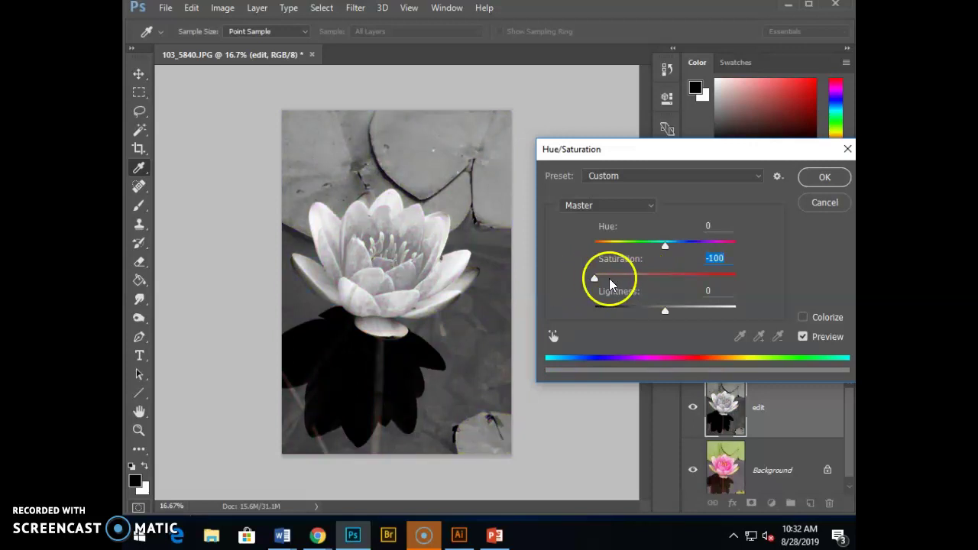
left_click_drag(595, 280, 666, 282)
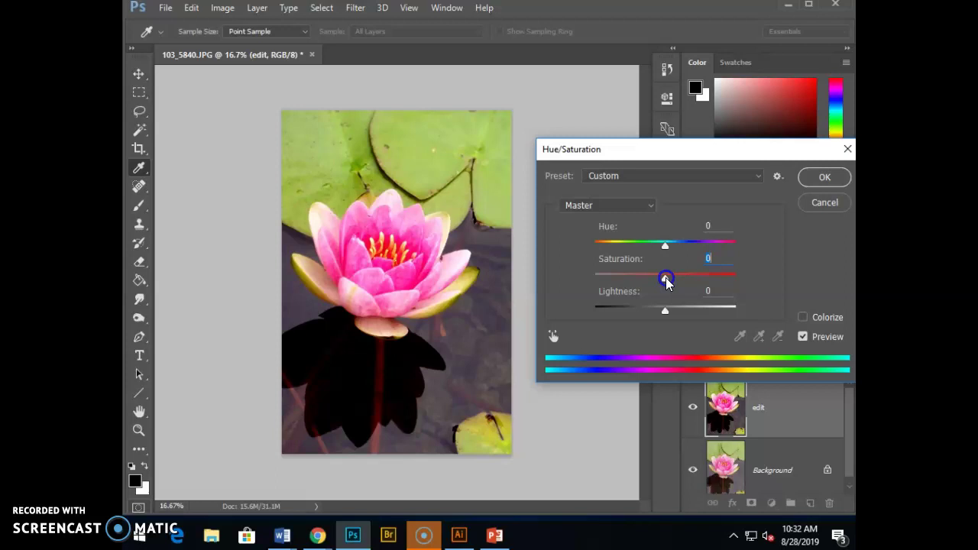
left_click_drag(667, 281, 577, 285)
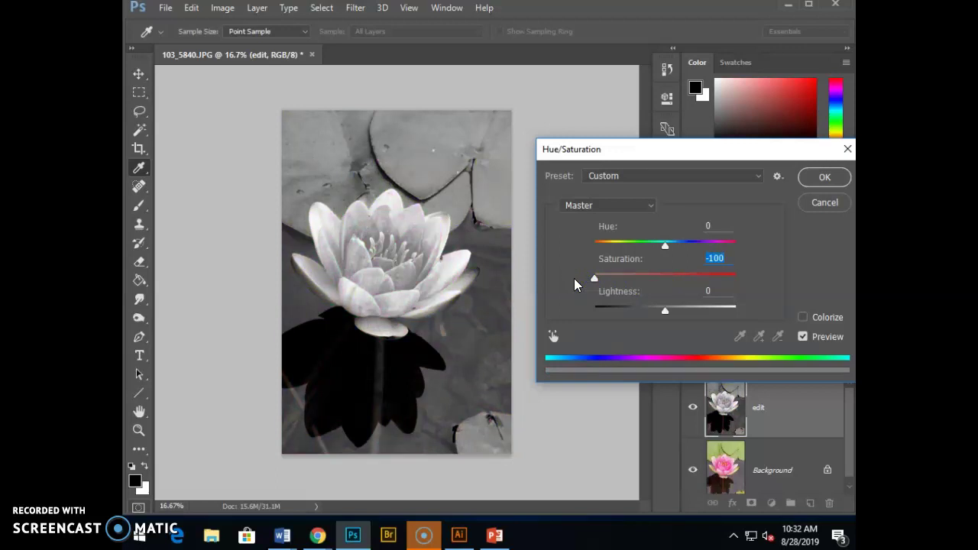
type("0")
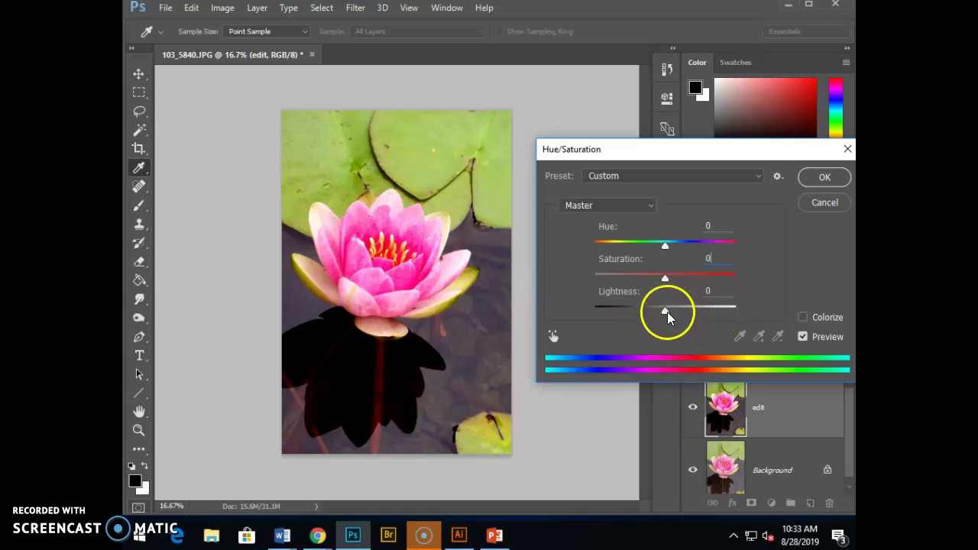
Try hue shifts of +127 and -16, set the hue to +5, and apply the Hue/Saturation adjustment.
left_click(664, 249)
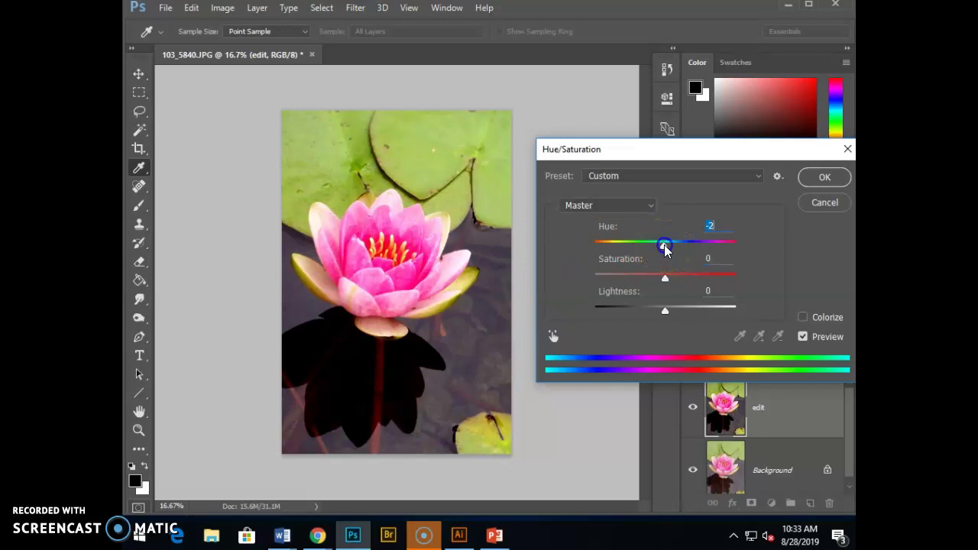
left_click_drag(664, 248, 722, 248)
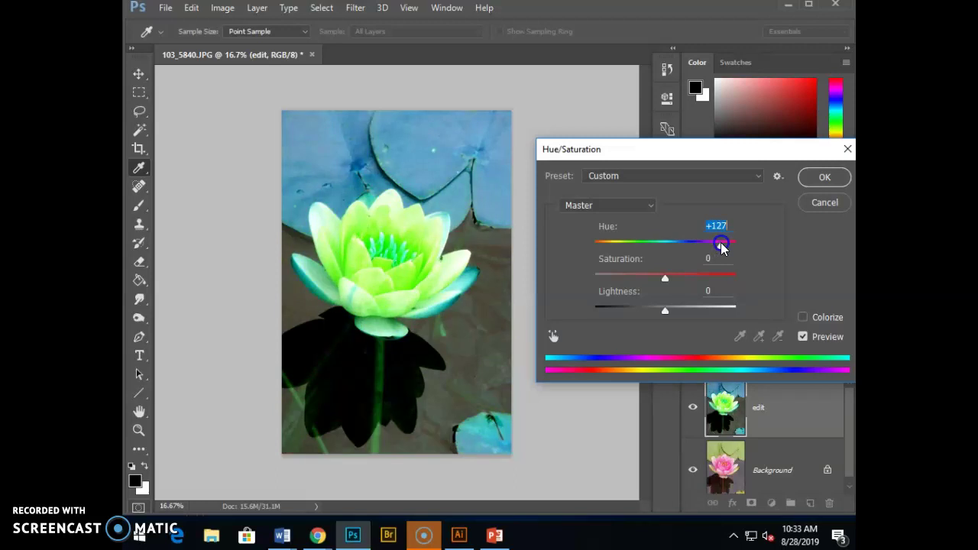
left_click_drag(719, 242, 655, 249)
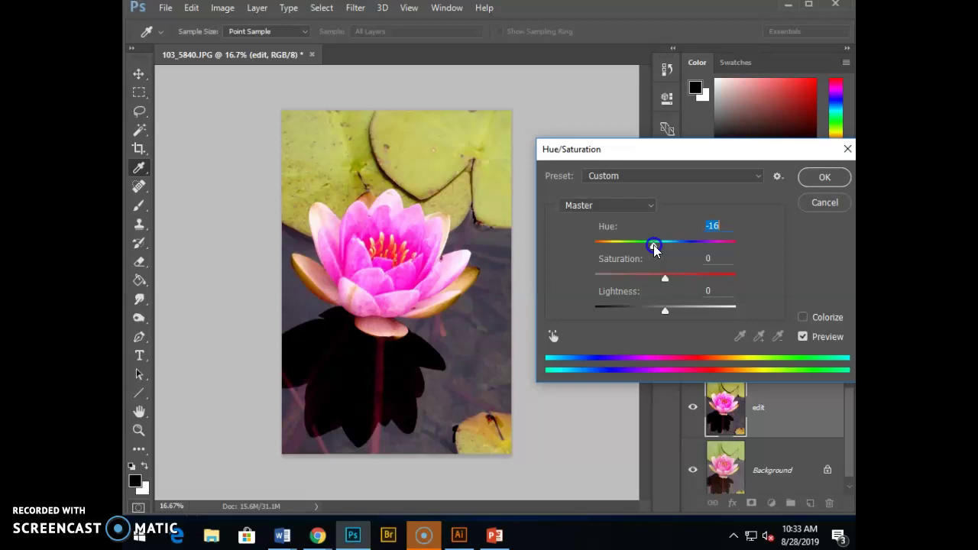
left_click_drag(654, 249, 669, 248)
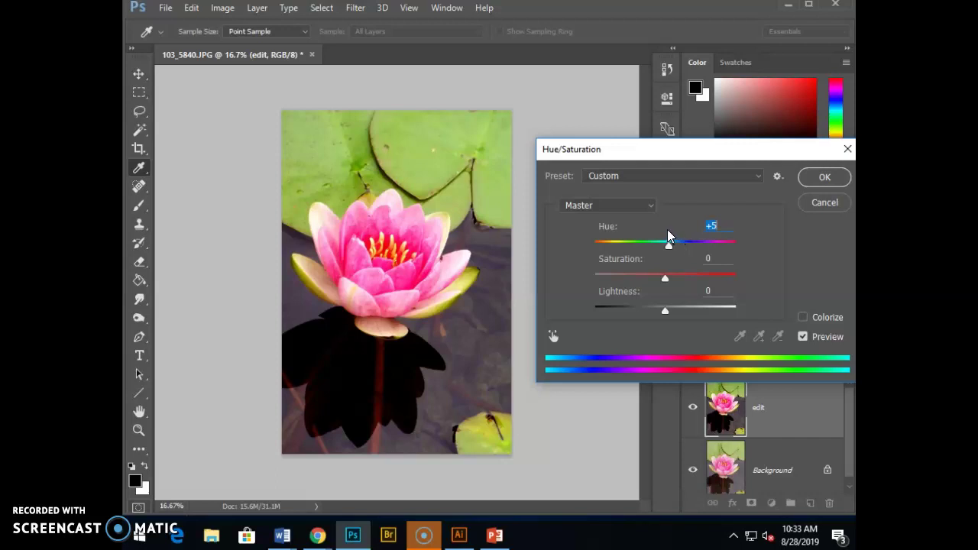
left_click(820, 176)
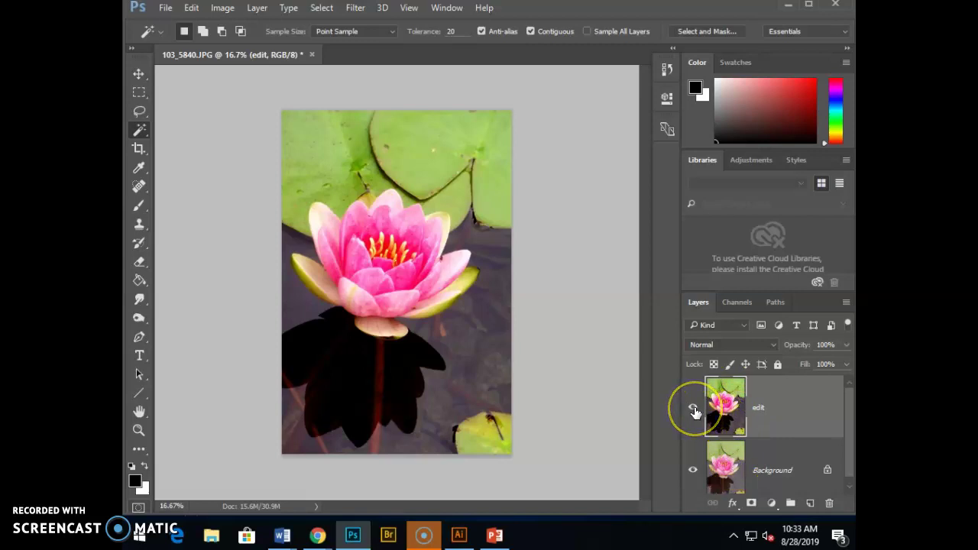
Hide and show the edit layer repeatedly to compare the adjusted photo with the original Background, leaving the edit layer visible.
left_click(693, 410)
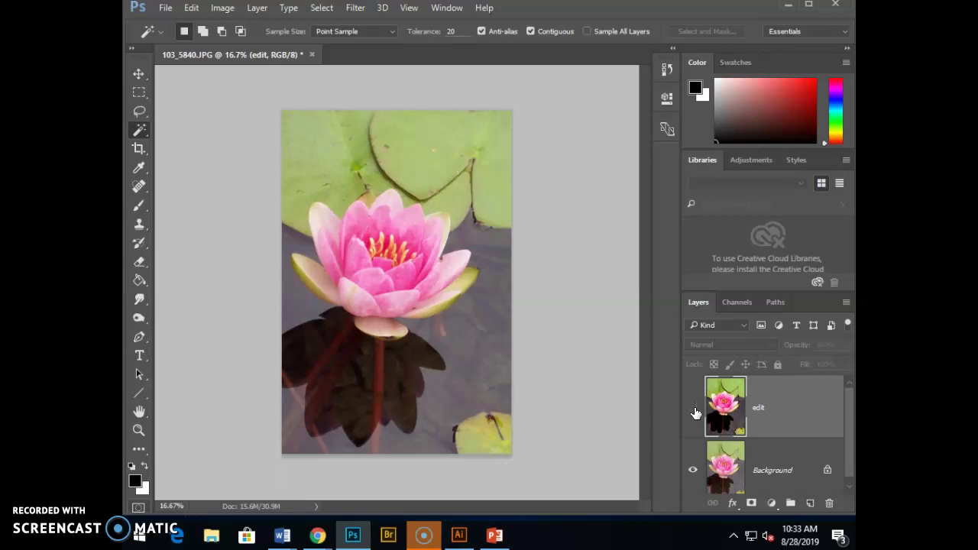
left_click(694, 410)
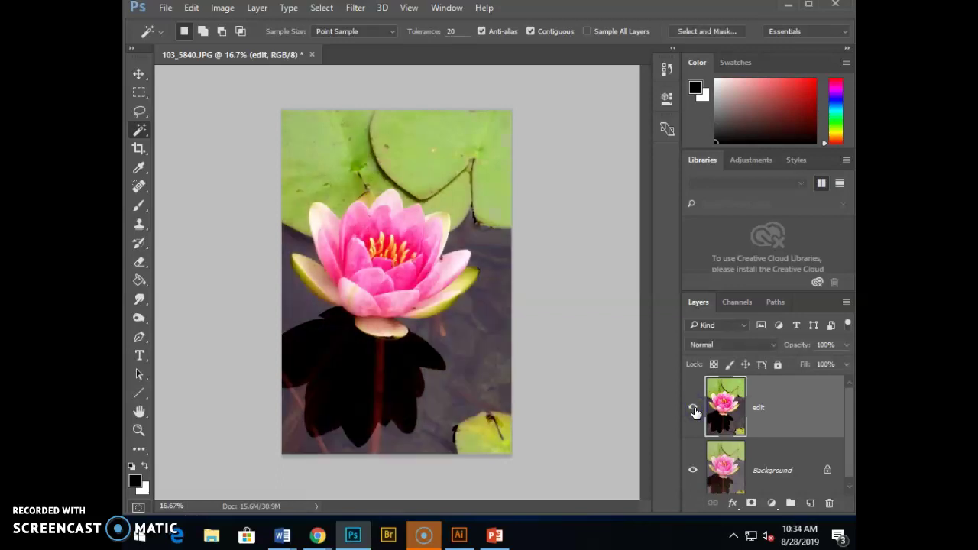
left_click(694, 410)
left_click(694, 411)
left_click(694, 410)
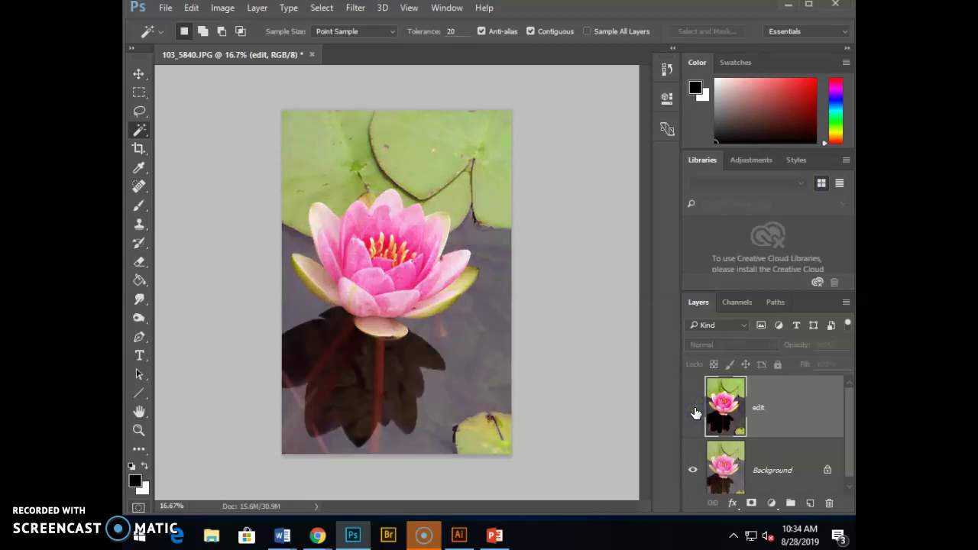
left_click(694, 410)
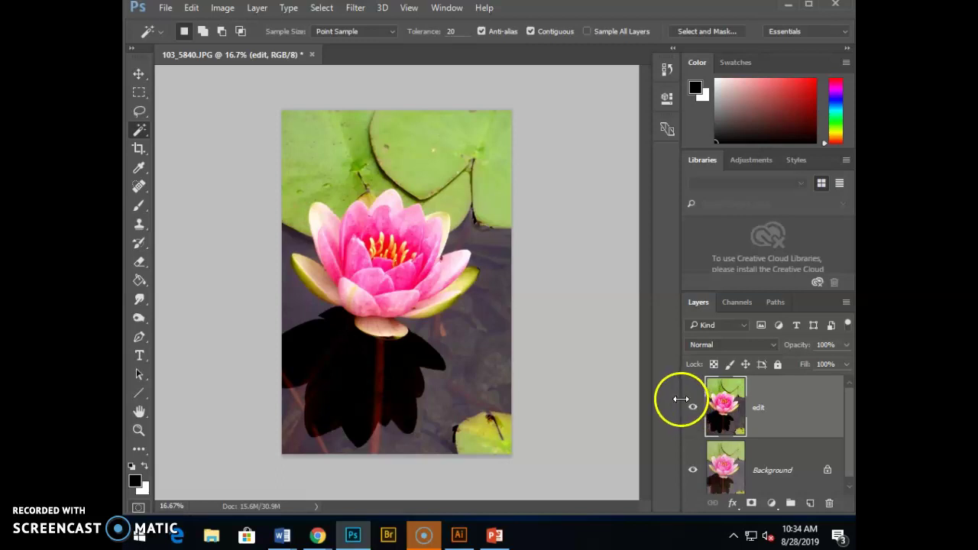
Turn the edit layer black and white by applying a Hue/Saturation adjustment with the saturation at -100.
left_click(226, 9)
mouse_move(240, 44)
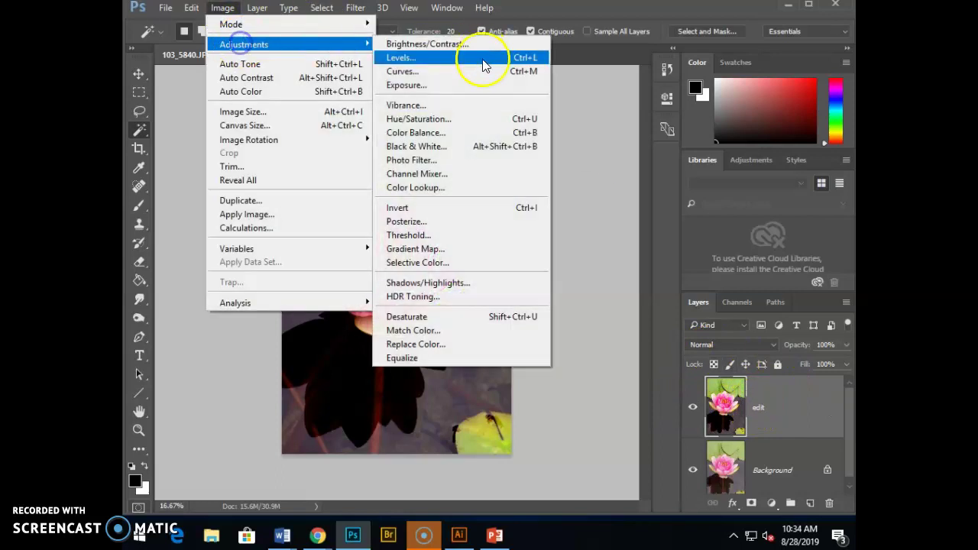
left_click(473, 120)
left_click_drag(665, 279, 653, 285)
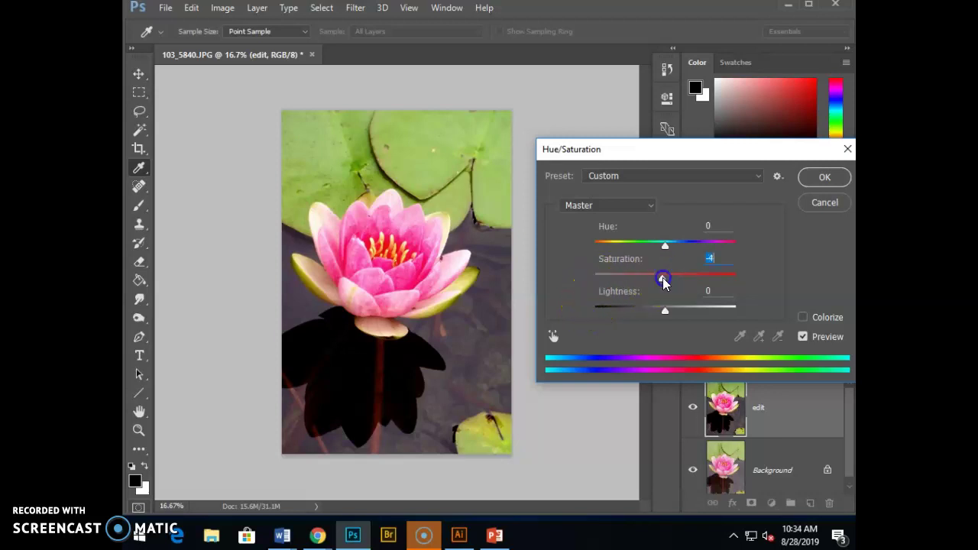
left_click_drag(662, 281, 570, 279)
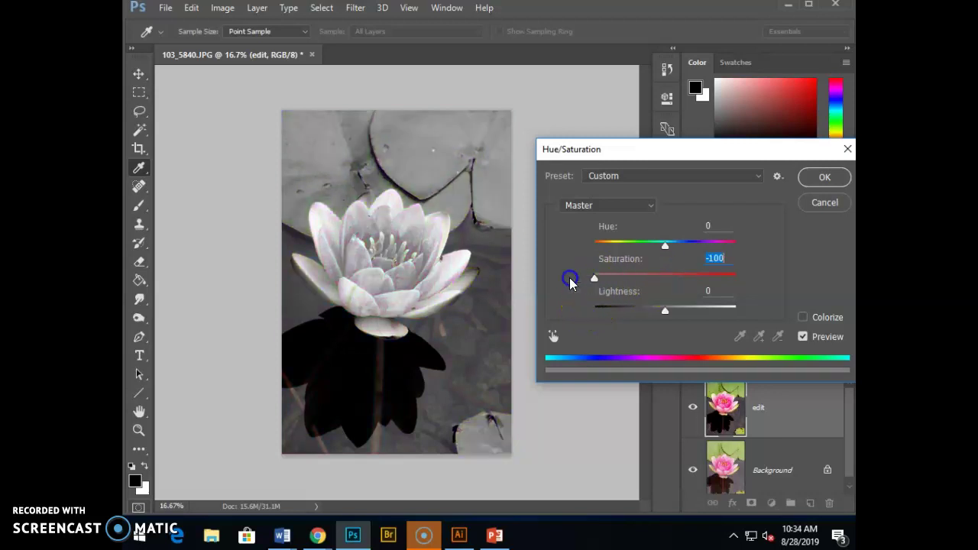
left_click(823, 180)
key("w")
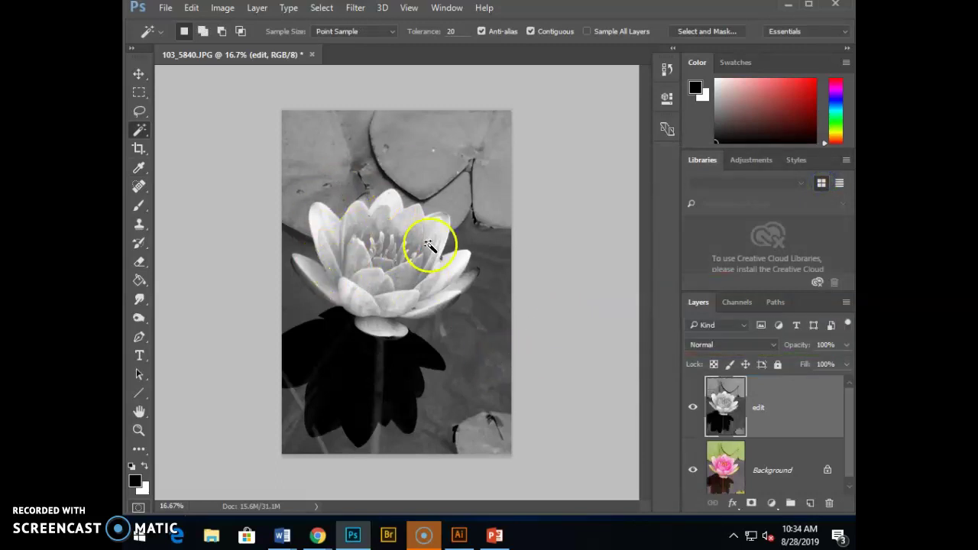
Try Levels midtones of 0.73 and 0.61 and highlights of 241 on the black-and-white edit layer, and cancel the adjustment.
left_click(223, 8)
mouse_move(237, 46)
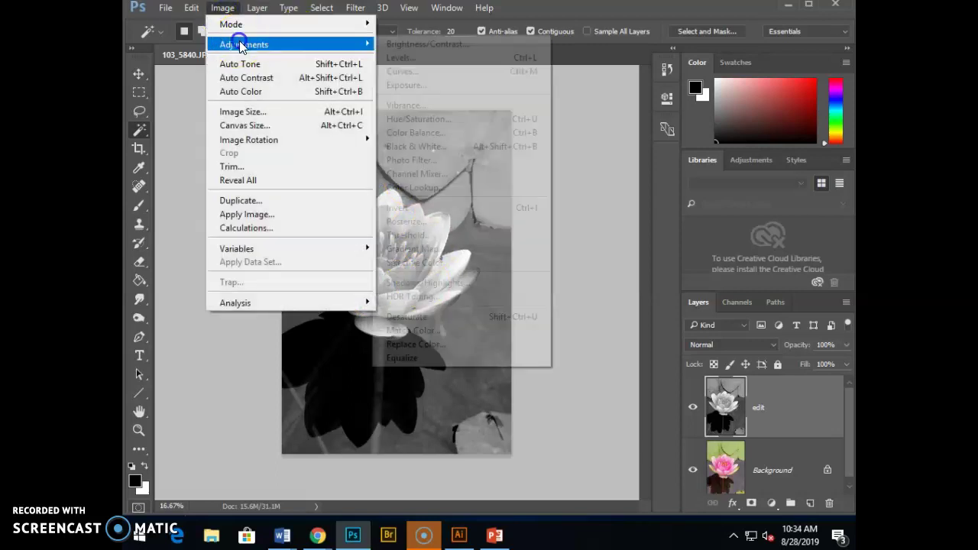
left_click(400, 58)
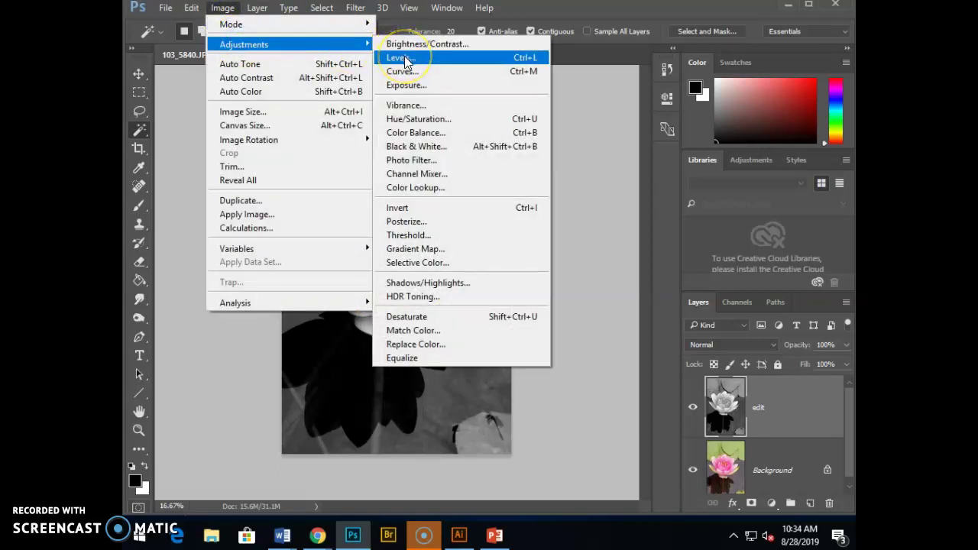
left_click(406, 61)
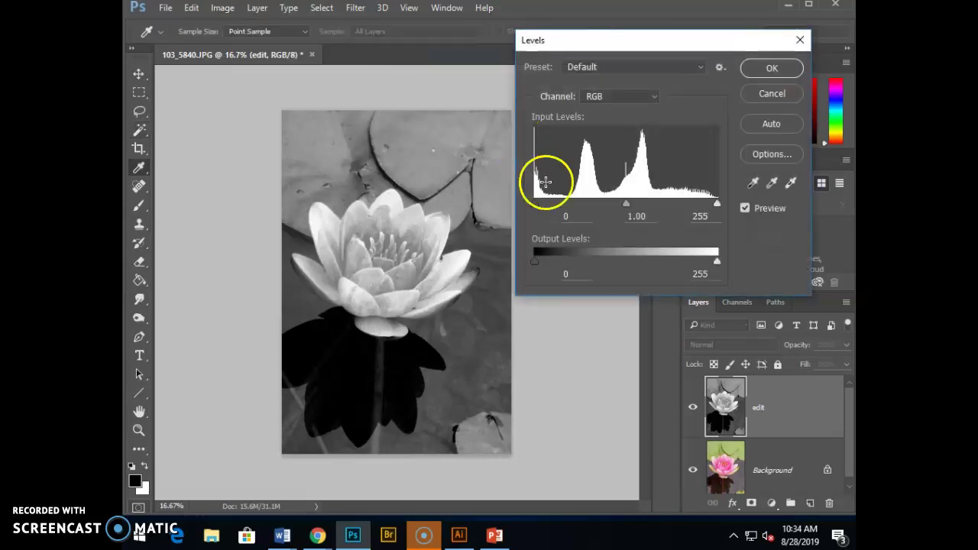
left_click(536, 205)
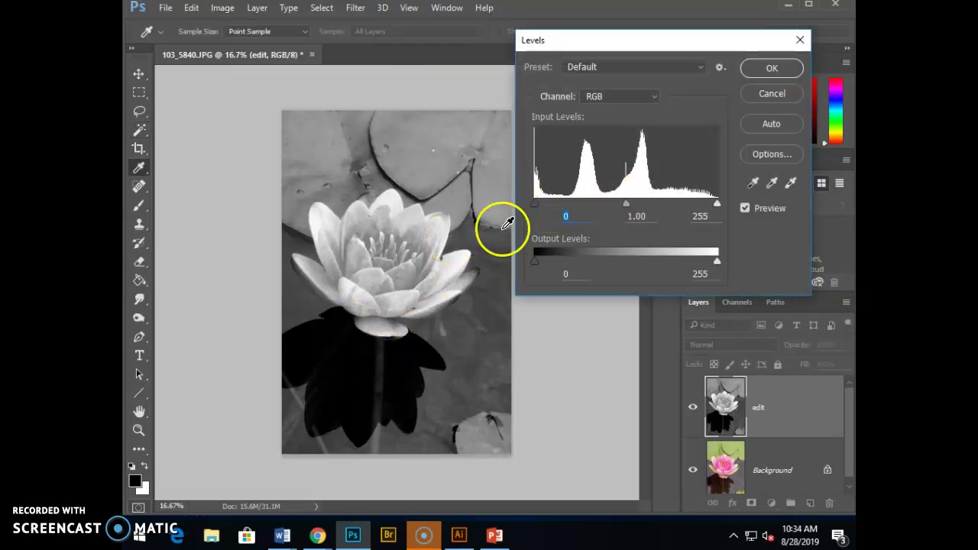
left_click_drag(536, 205, 508, 209)
left_click_drag(628, 204, 644, 205)
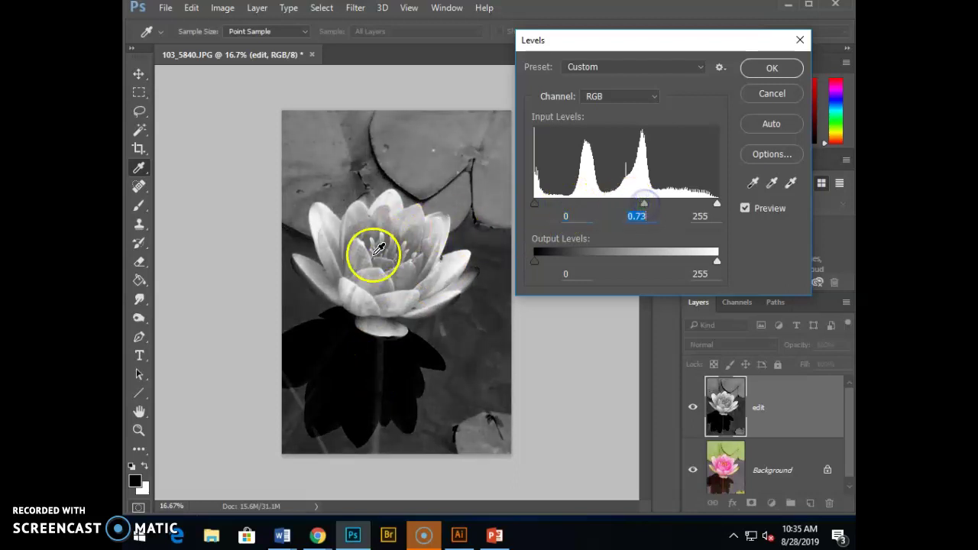
left_click(649, 216)
left_click_drag(644, 208, 655, 211)
left_click_drag(716, 205, 707, 207)
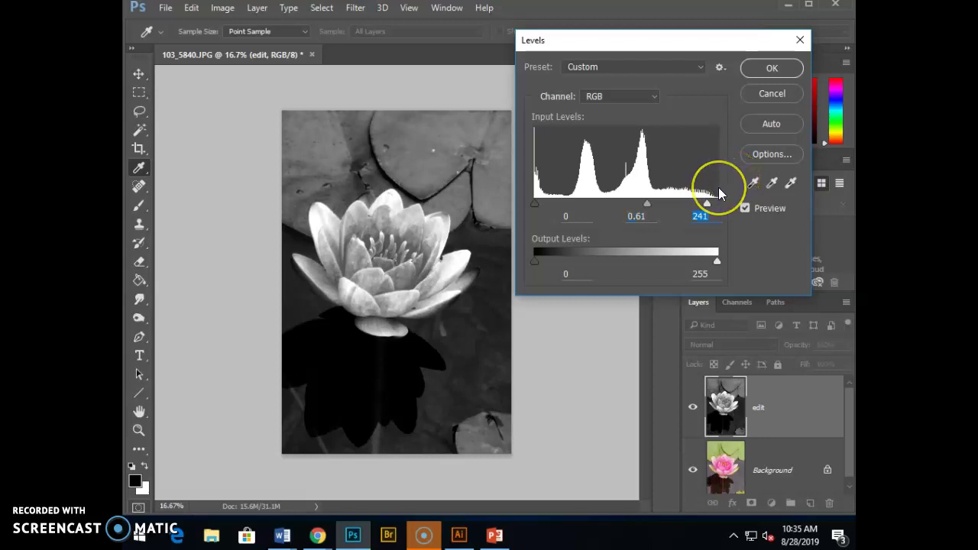
left_click(772, 93)
left_click(726, 324)
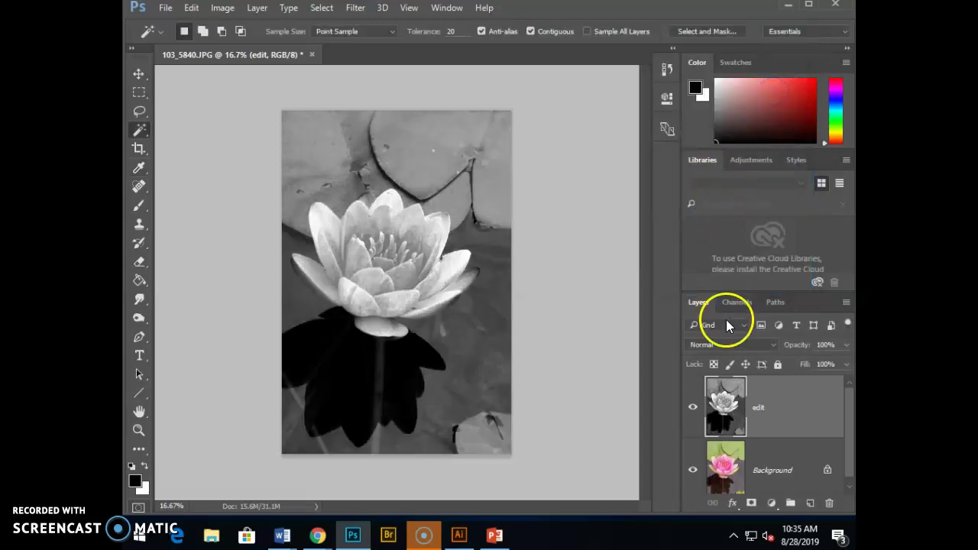
Revert the photo in the History to the first Hue/Saturation state, undoing the black-and-white conversion, and collapse the history.
left_click(666, 68)
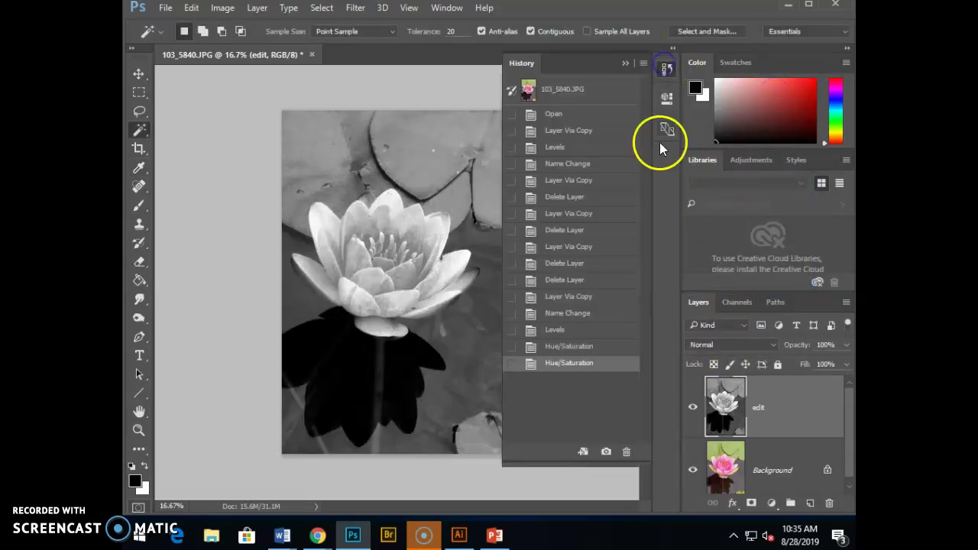
left_click(582, 346)
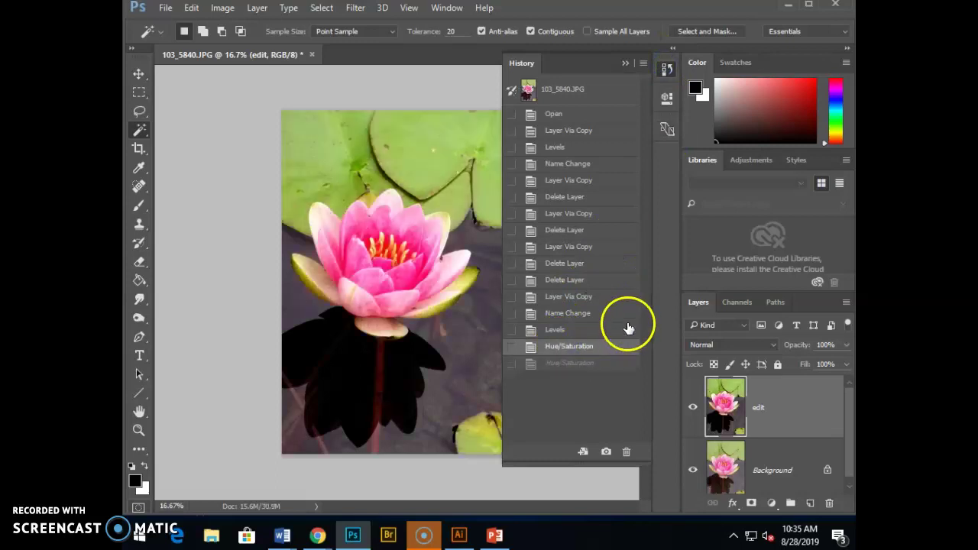
left_click(627, 63)
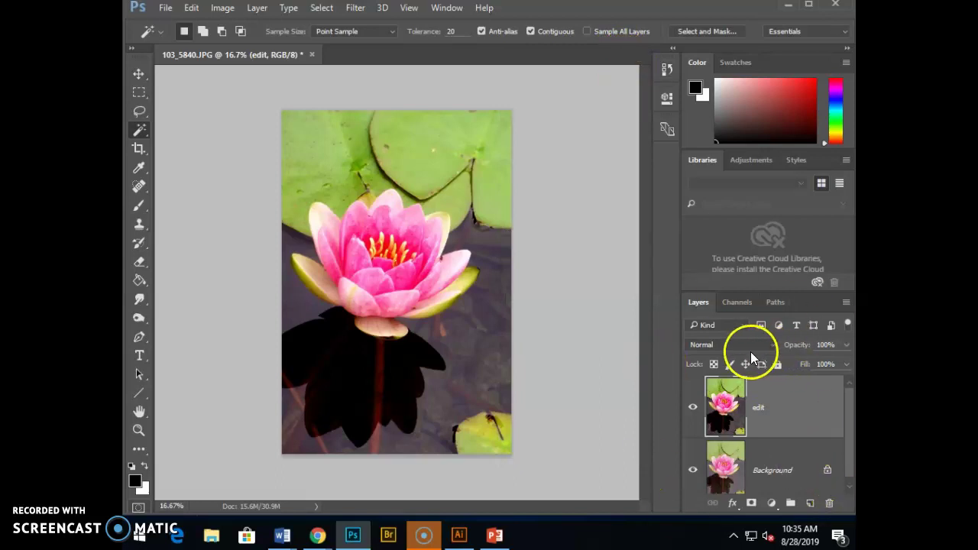